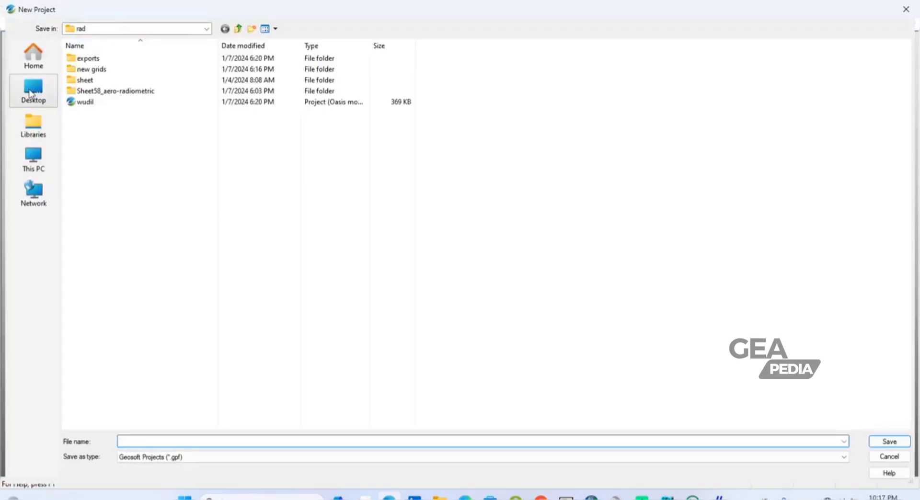
Step: Browse to the tutorial folder on the Desktop and enter Workspace as the new project's file name
click(30, 94)
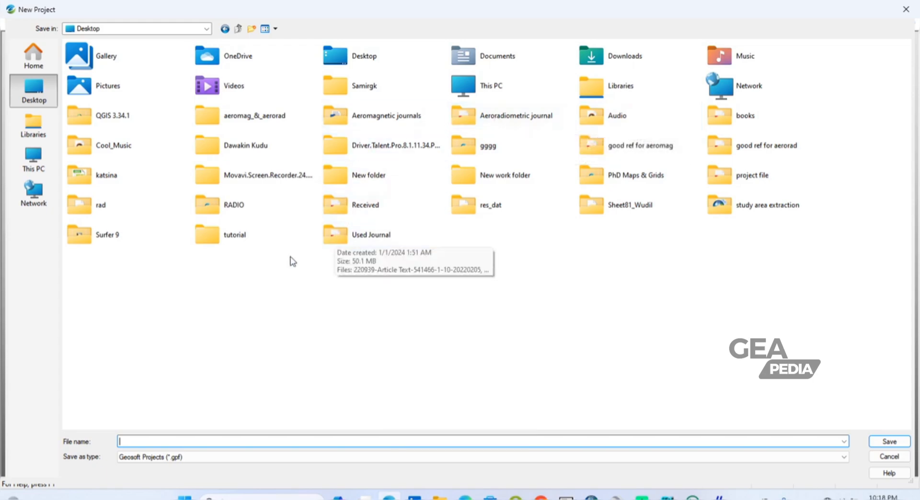
click(216, 241)
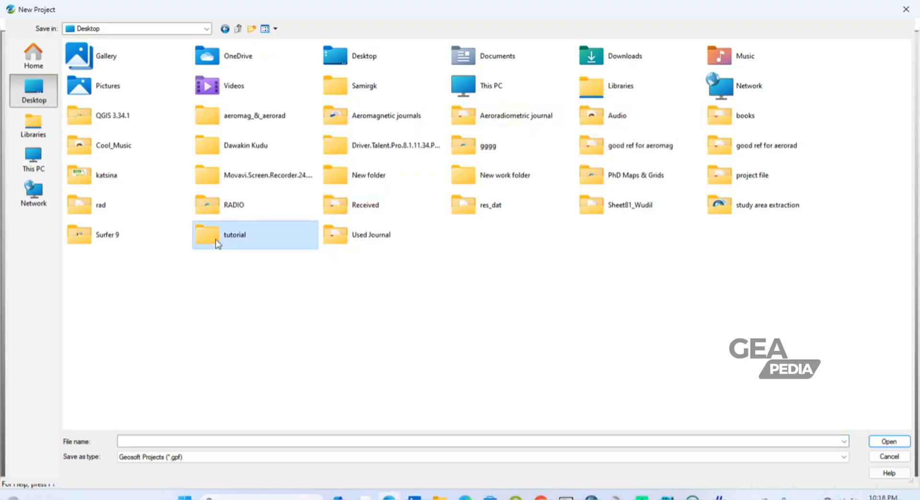
double_click(216, 241)
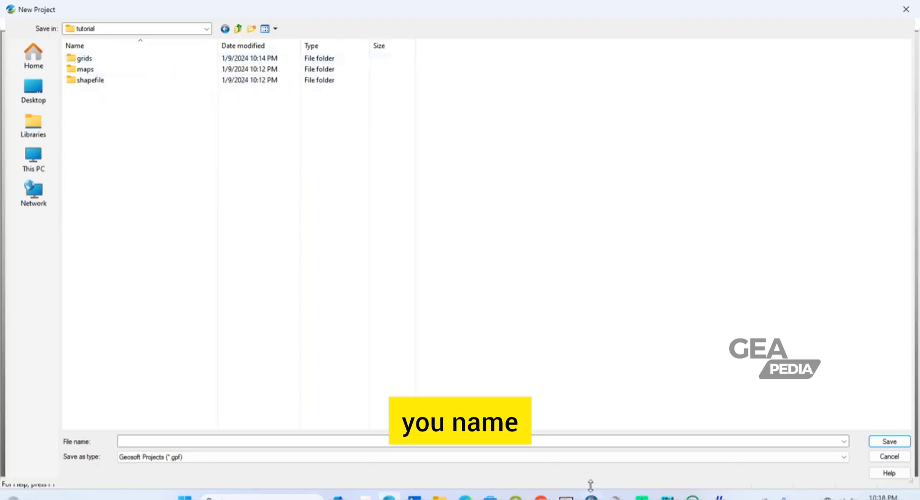
click(138, 440)
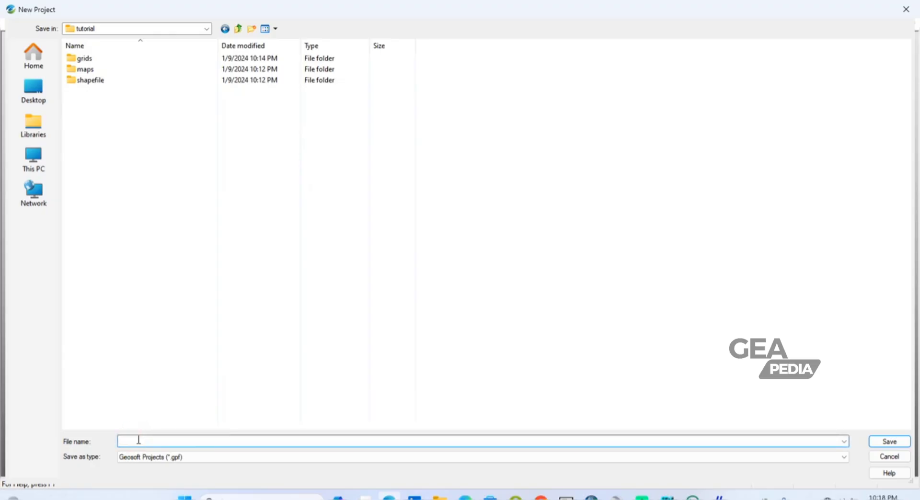
text(Wor)
text(kspace)
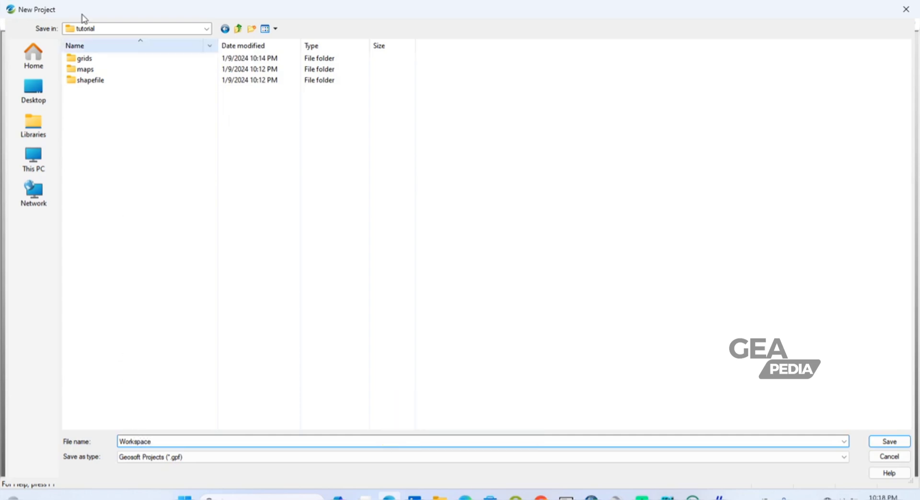
Step: Create a folder named work inside the tutorial folder and save the new project in it
click(252, 29)
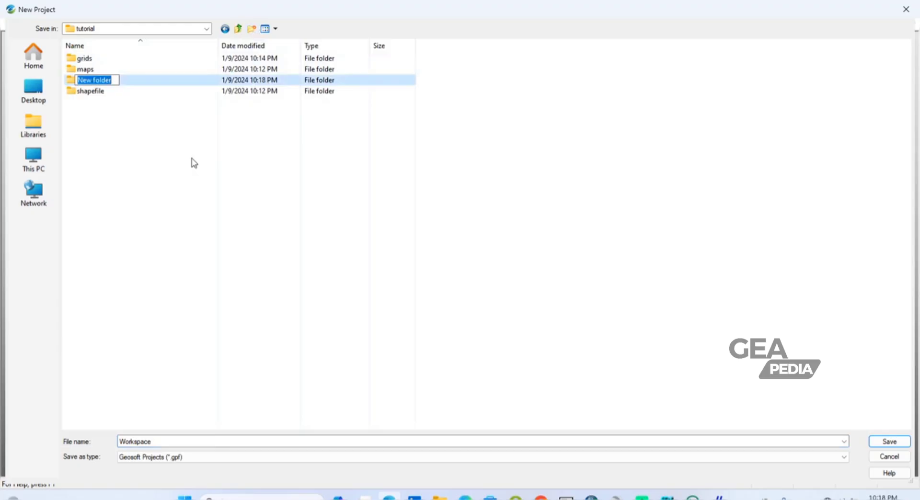
text(wo)
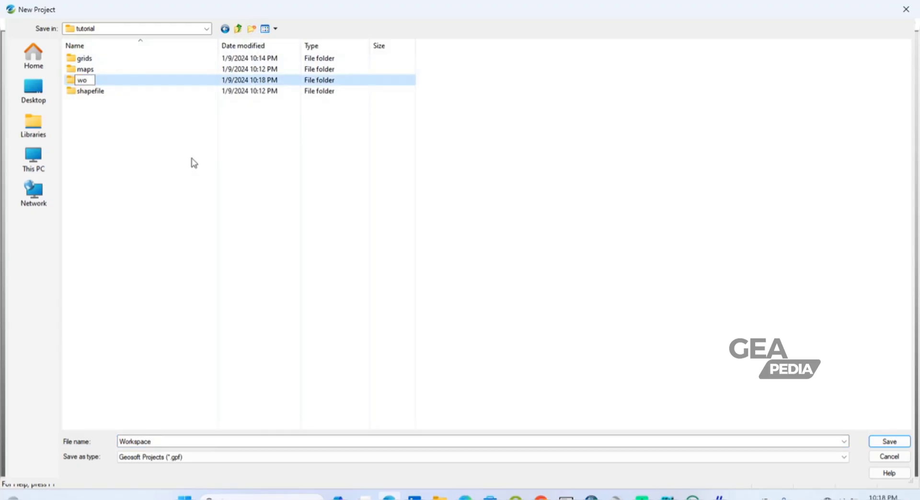
text(rk)
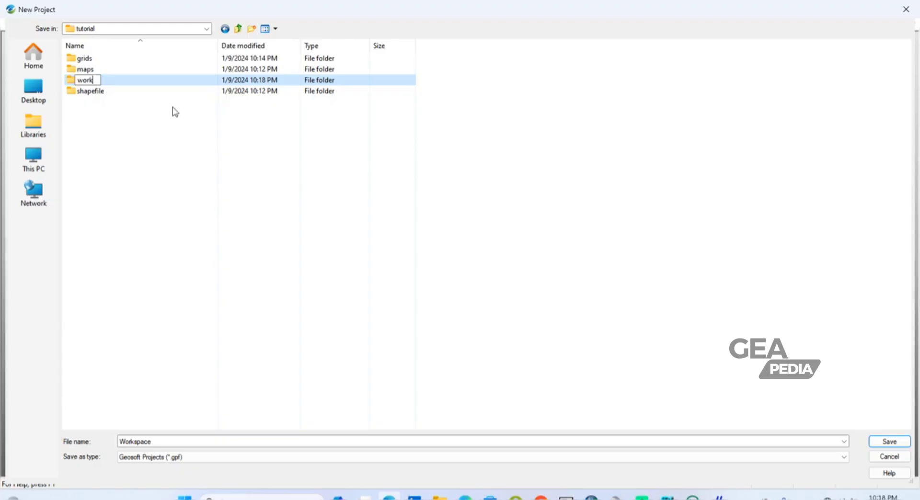
double_click(71, 84)
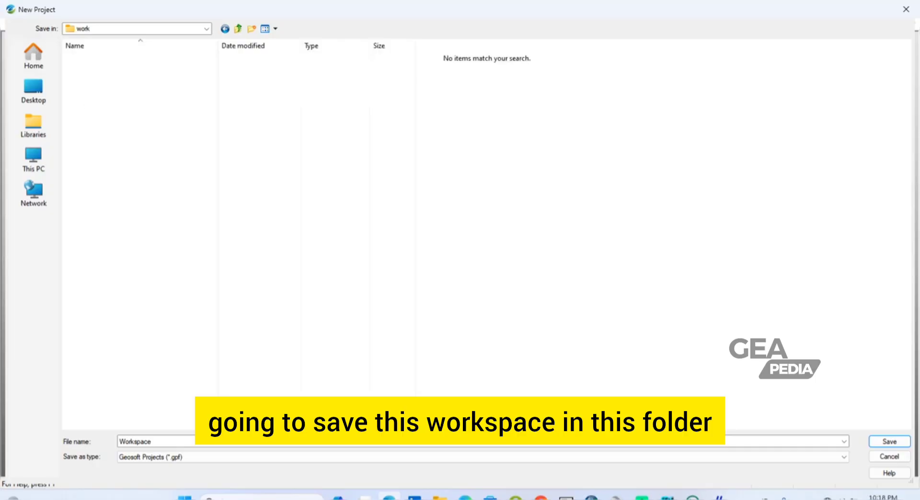
click(889, 442)
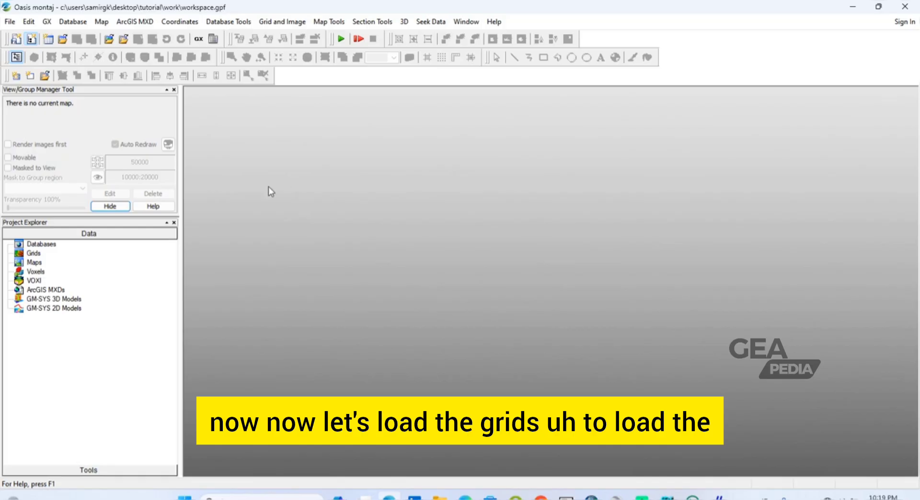
Step: Add the Dawakin Kudu grid from the grids folder inside tutorial to the project
right_click(19, 255)
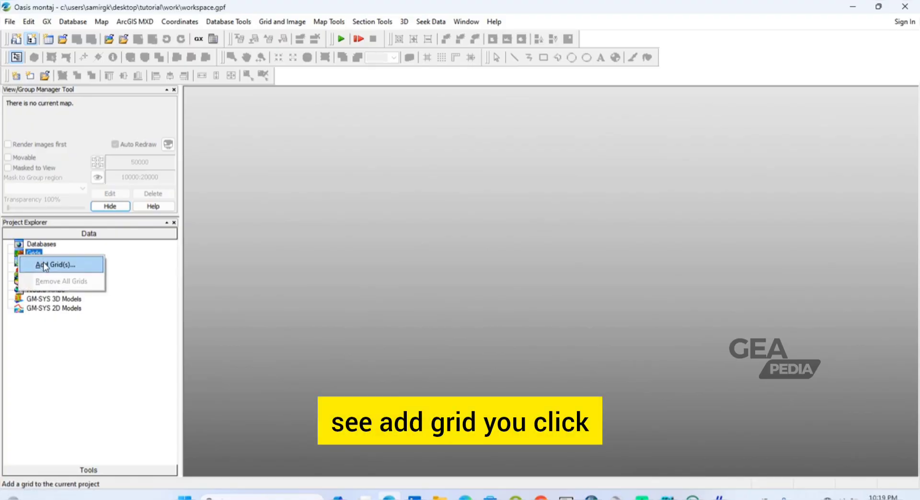
click(44, 266)
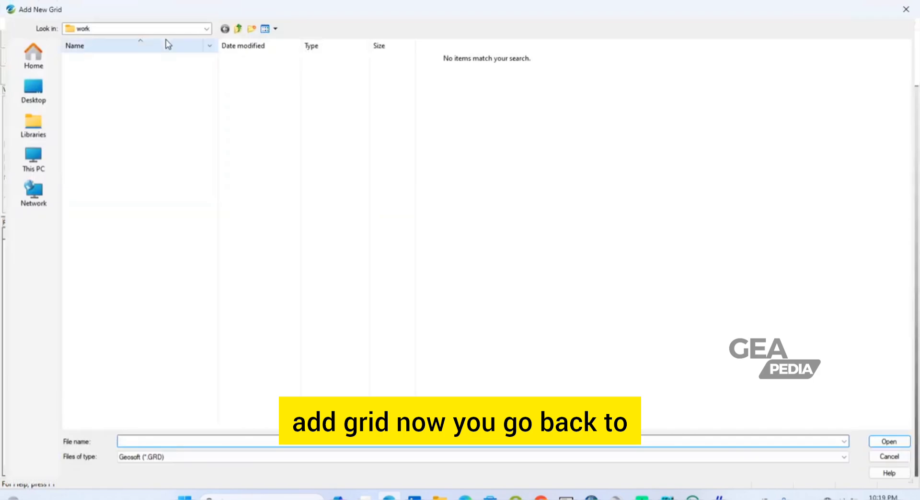
click(208, 30)
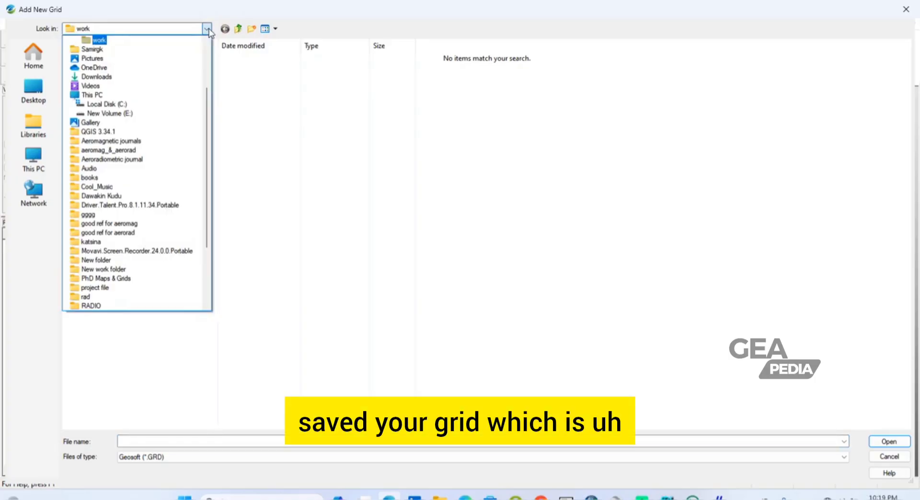
key(Up)
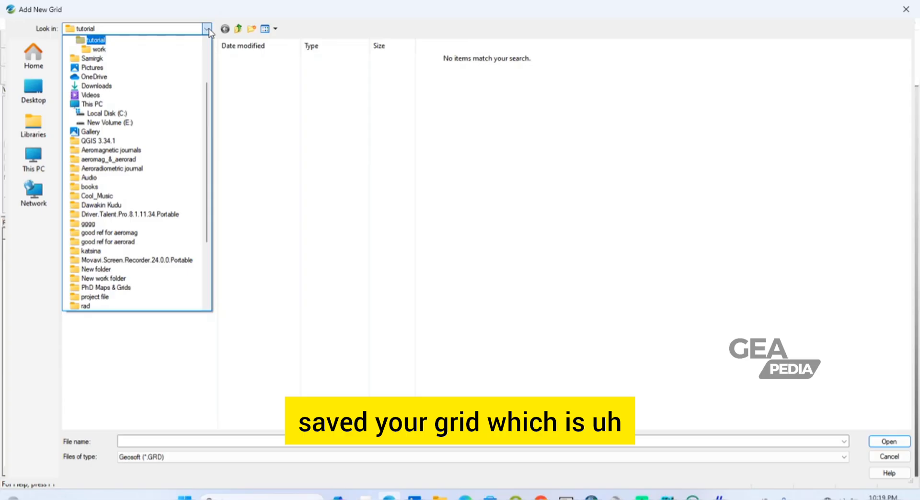
key(Up)
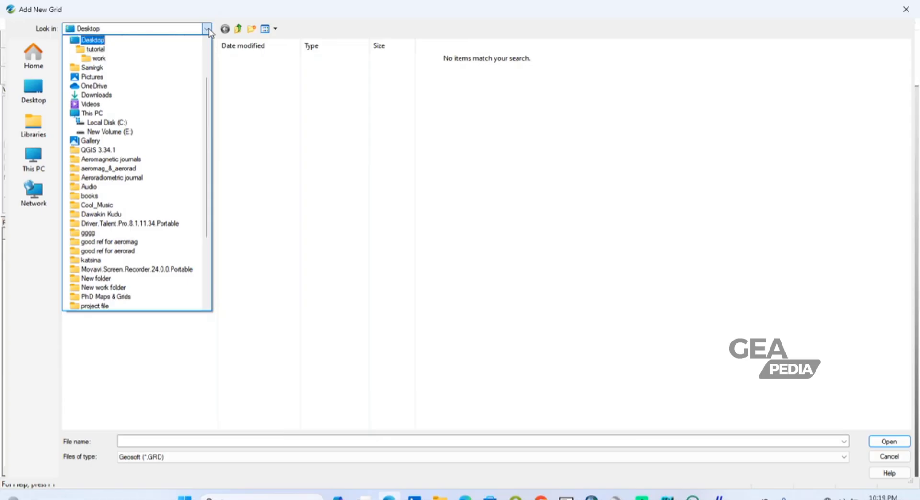
click(91, 50)
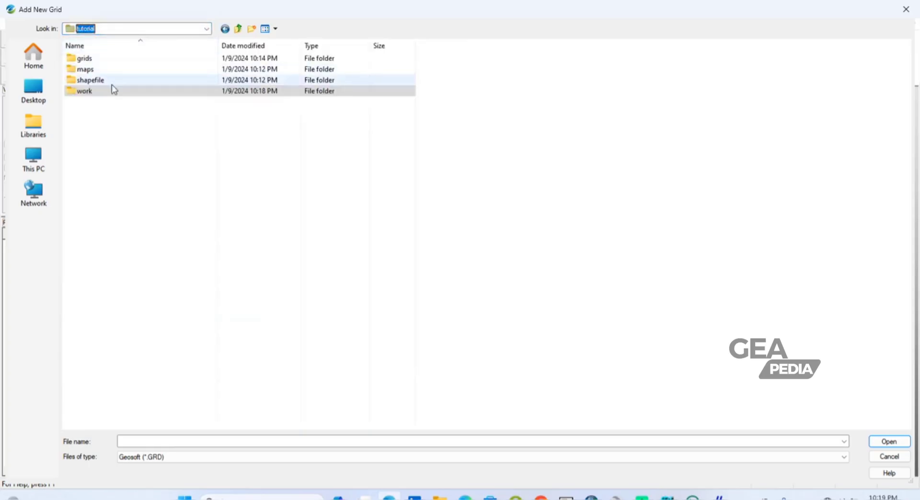
click(103, 58)
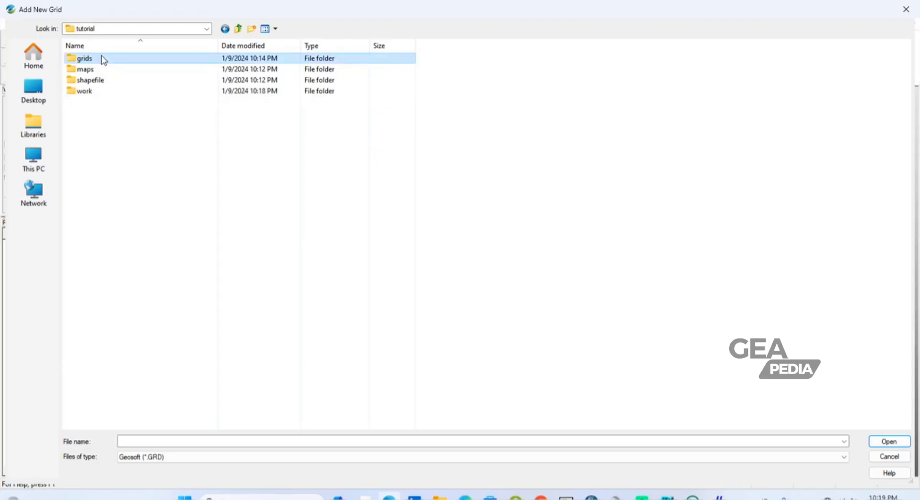
double_click(102, 58)
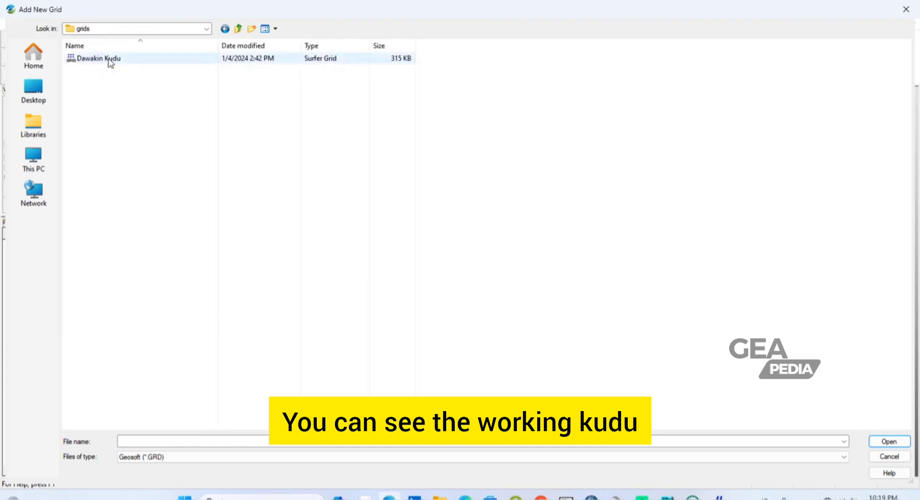
click(110, 61)
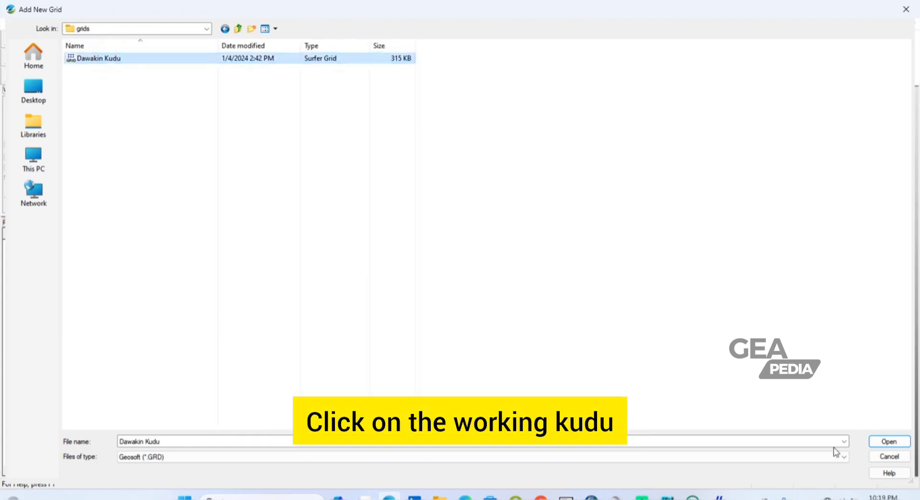
click(885, 441)
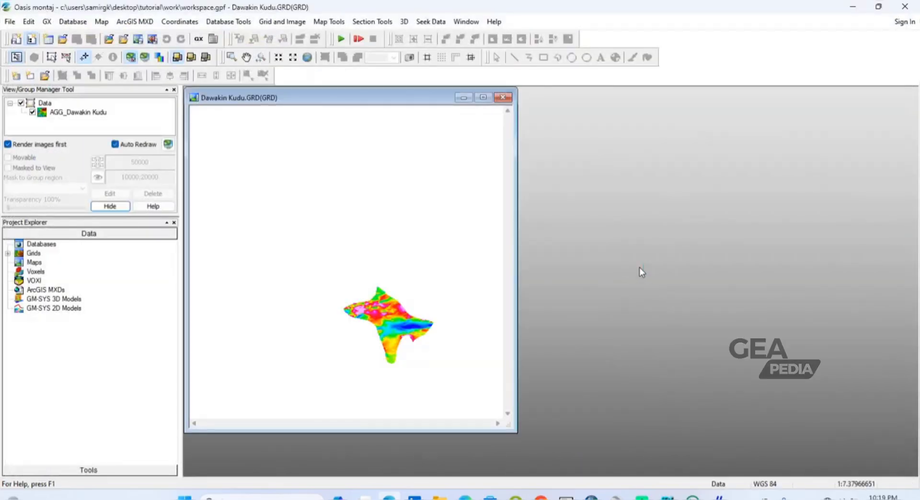
Step: Set up saving a grid to a database, with Dawakin Kudu.GRD as the grid file
click(245, 57)
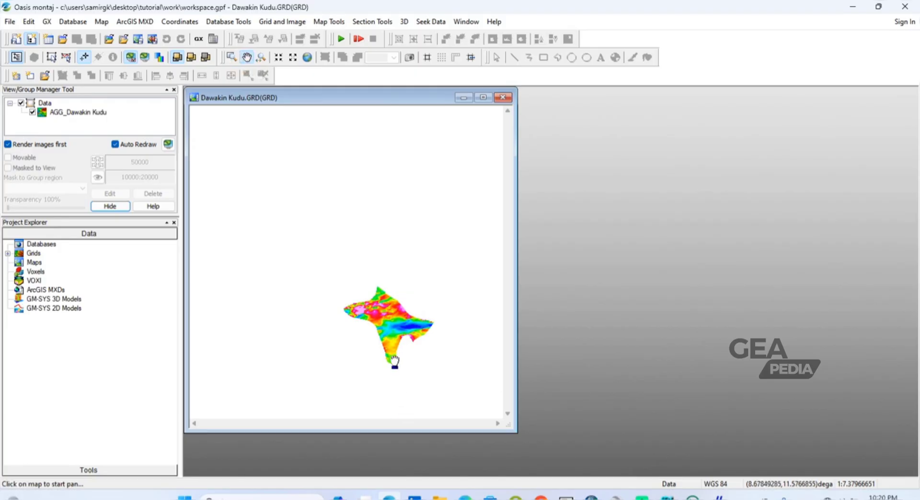
mouse_move(391, 336)
mouse_down()
mouse_move(345, 316)
mouse_move(335, 300)
mouse_move(343, 252)
mouse_up()
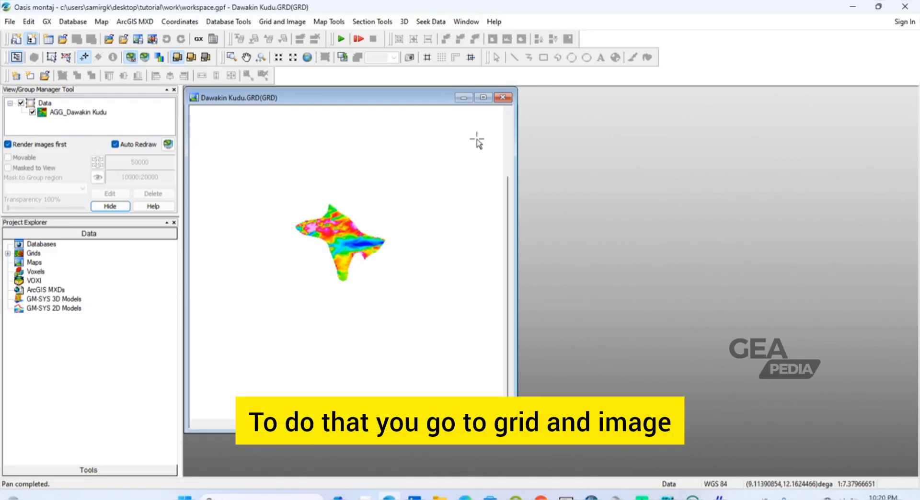
click(285, 22)
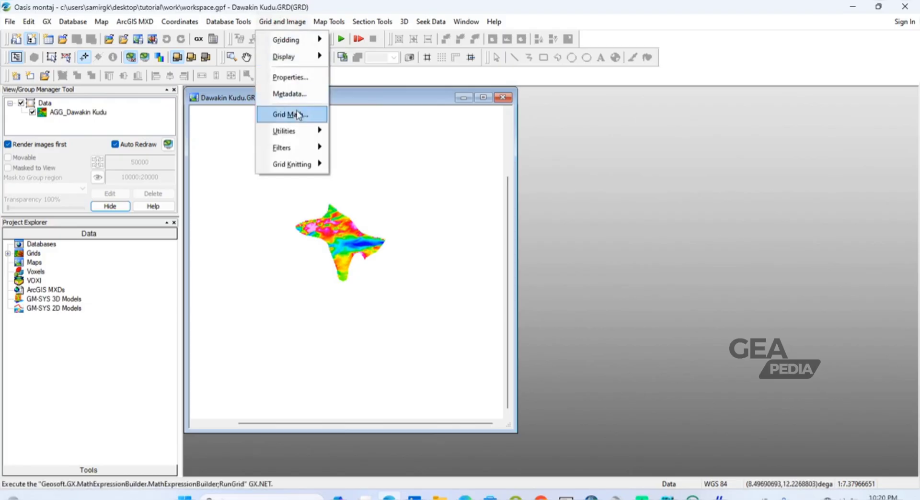
click(297, 131)
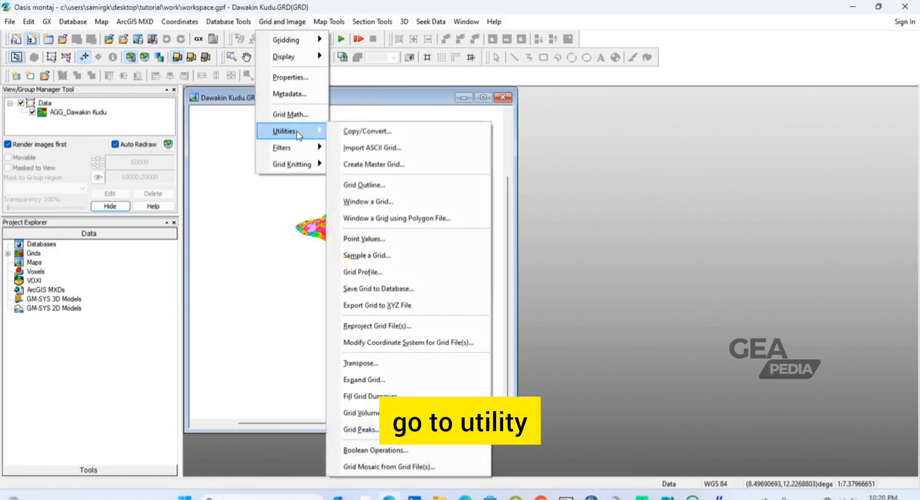
click(387, 292)
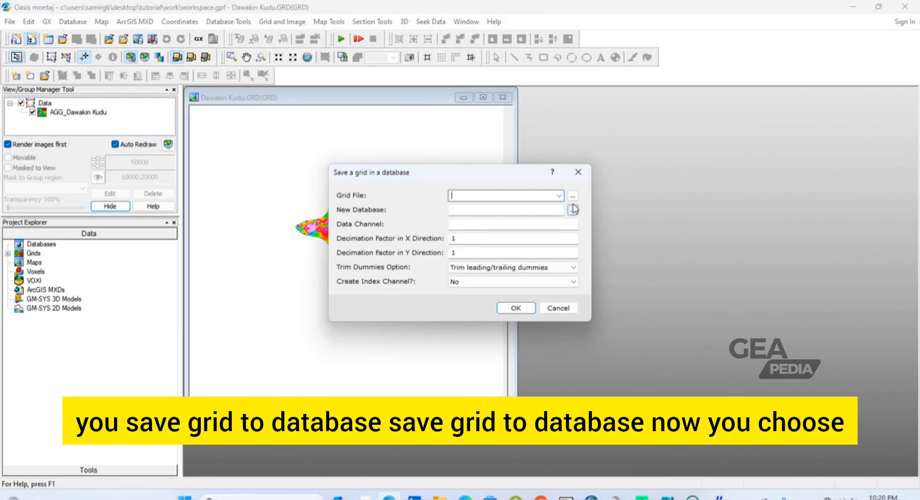
click(560, 197)
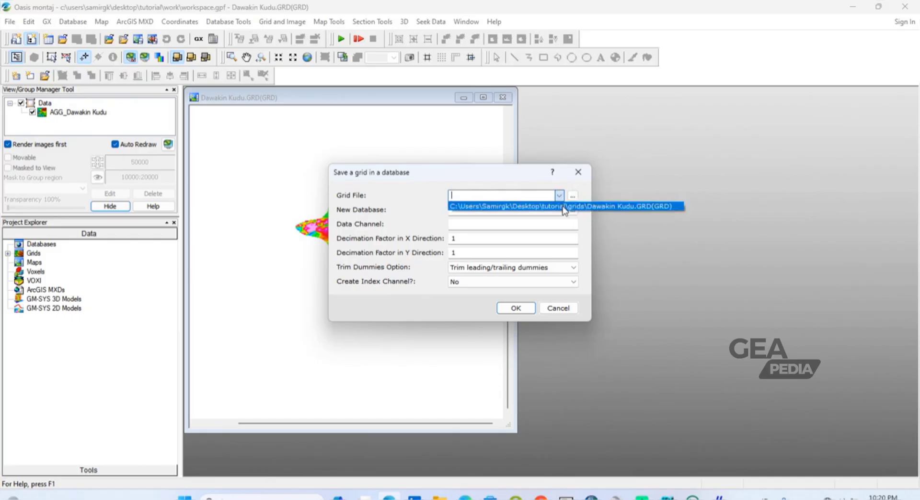
click(564, 207)
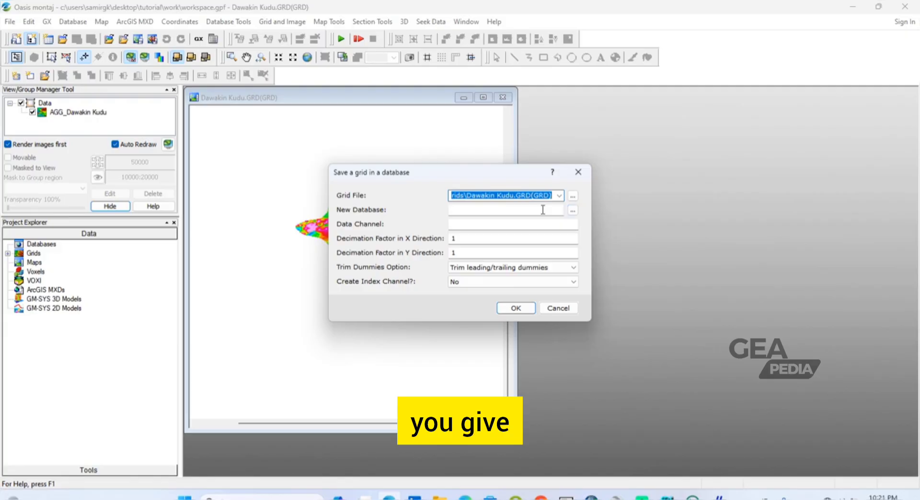
Step: Save the grid to a new database named Dawakin Kudu data in the work folder, with Z as the data channel
click(572, 210)
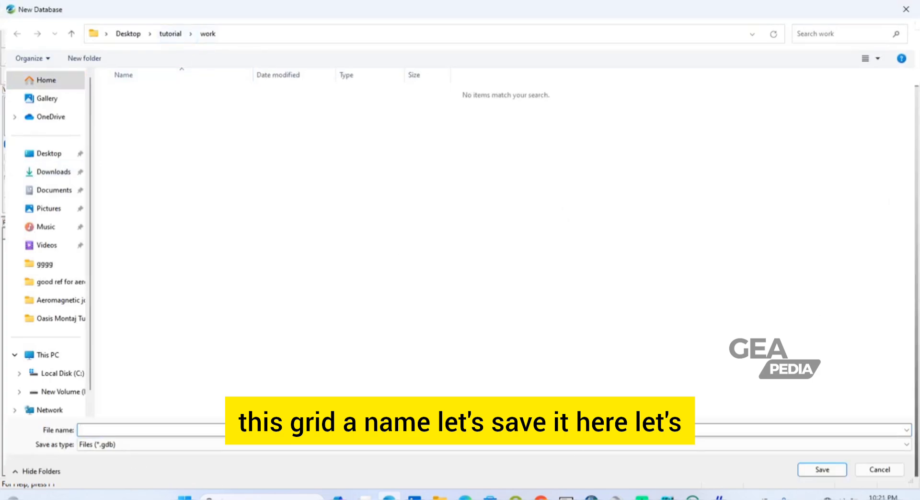
click(106, 430)
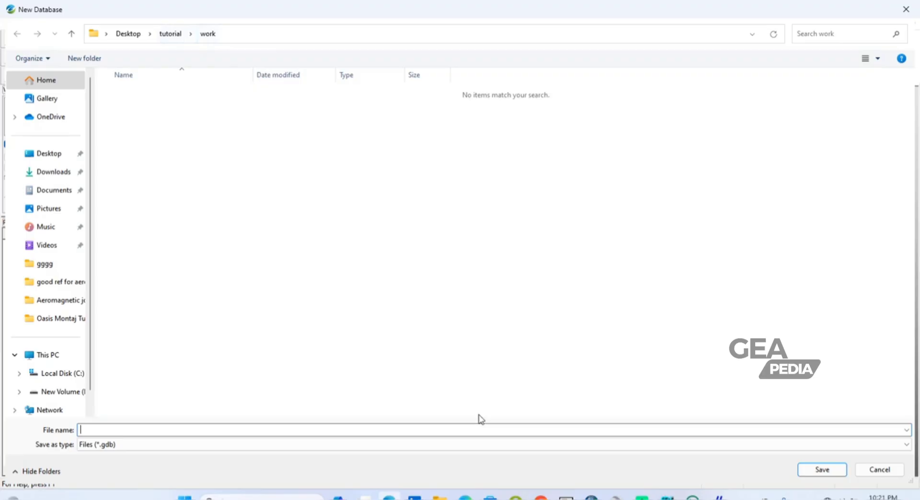
text(Dawakin Kudu data)
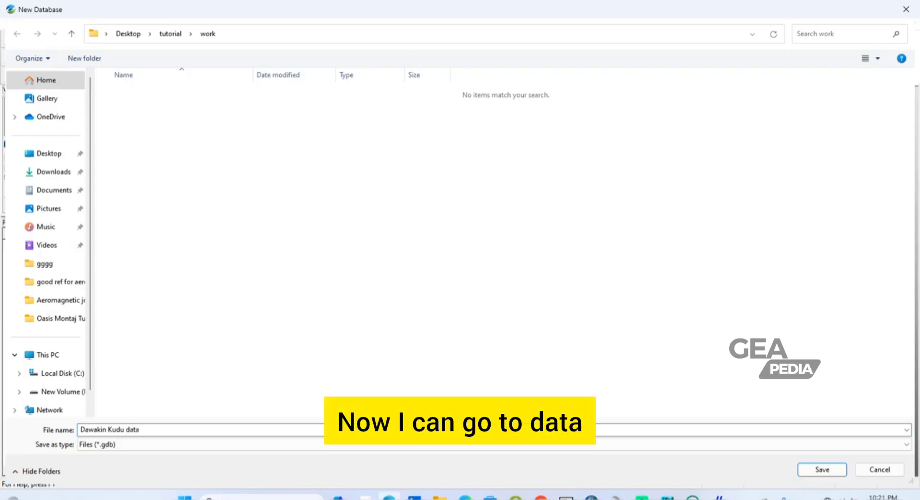
click(817, 465)
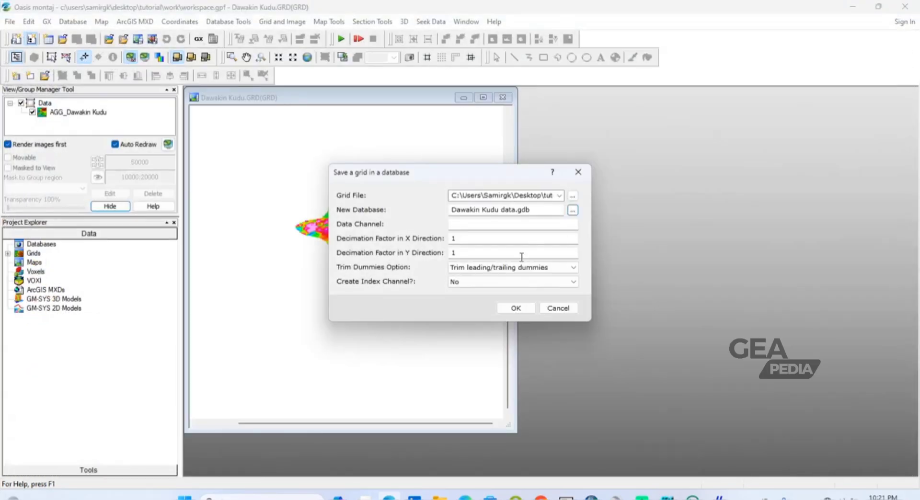
click(462, 226)
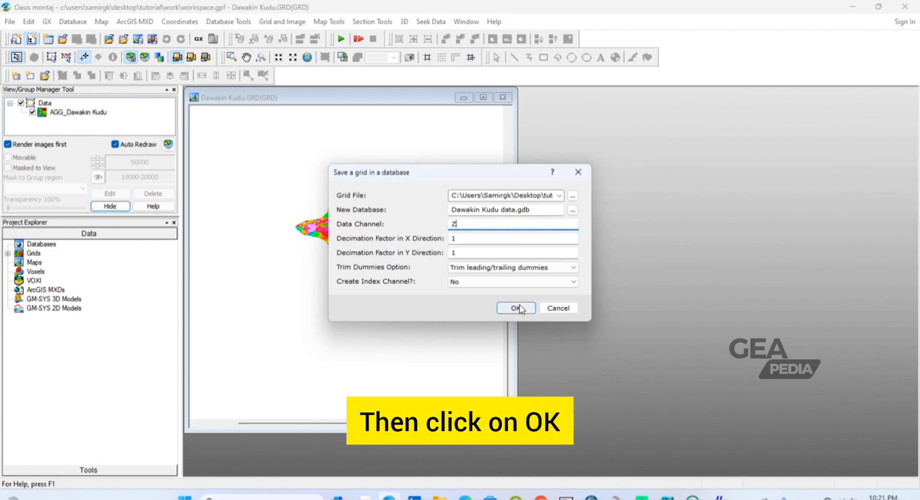
click(516, 308)
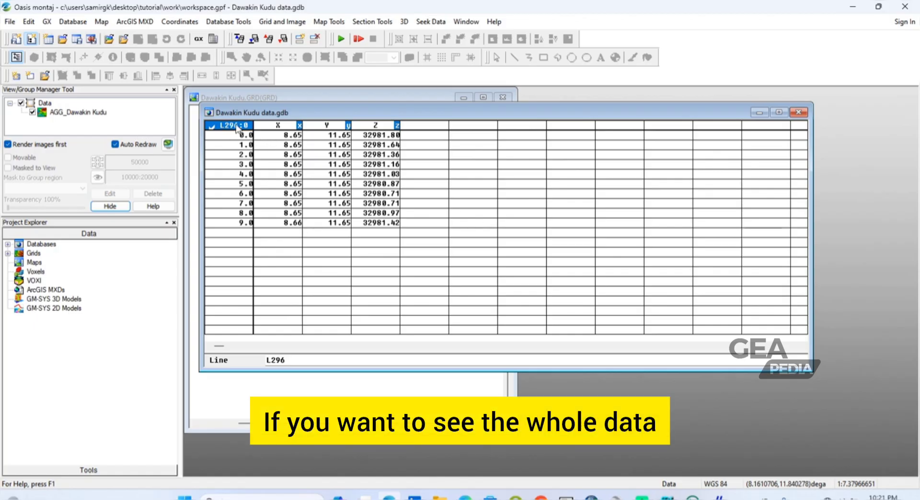
Step: Display line L666 from the database's list of lines and look through its X, Y and Z values
right_click(236, 128)
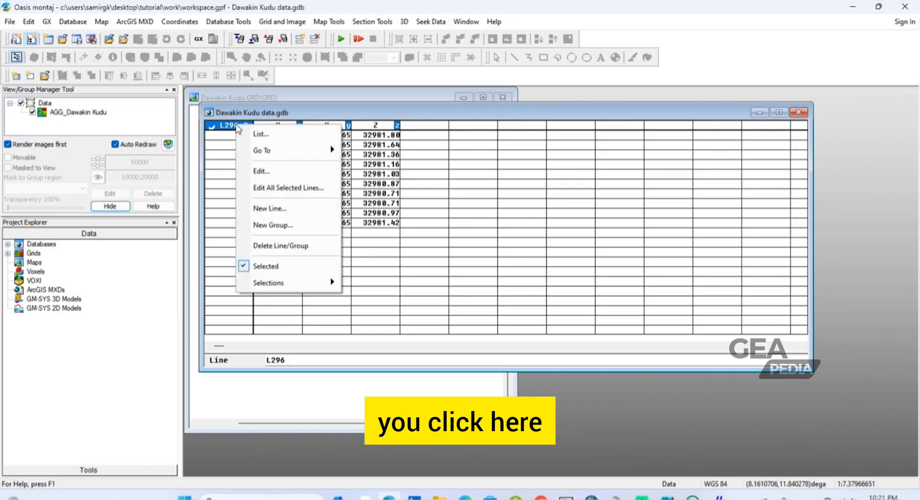
click(260, 136)
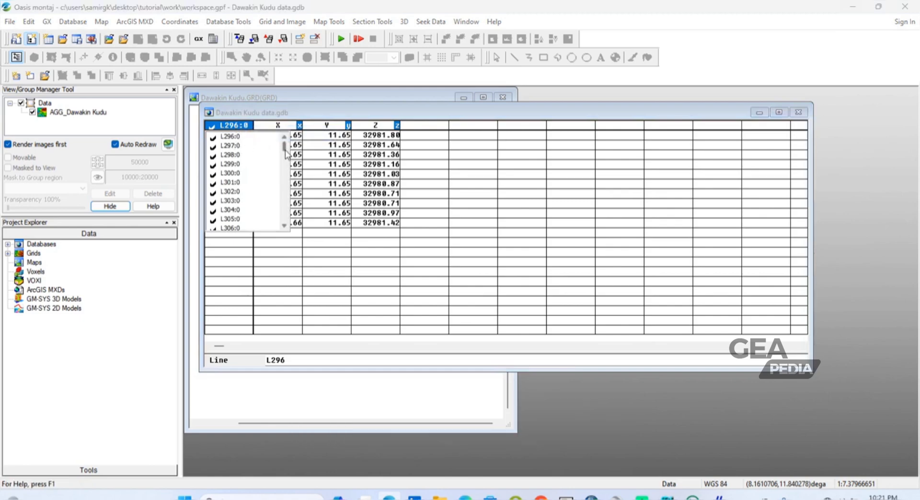
scroll(254, 155, down, 6)
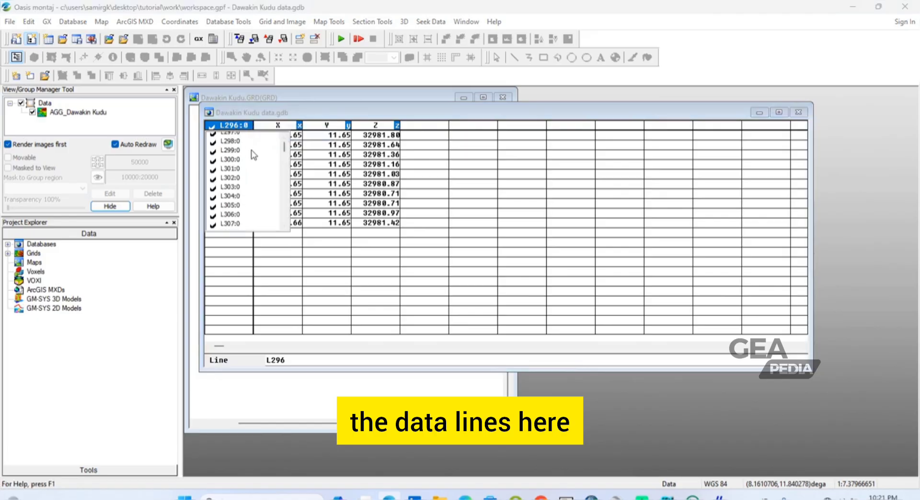
scroll(254, 154, down, 16)
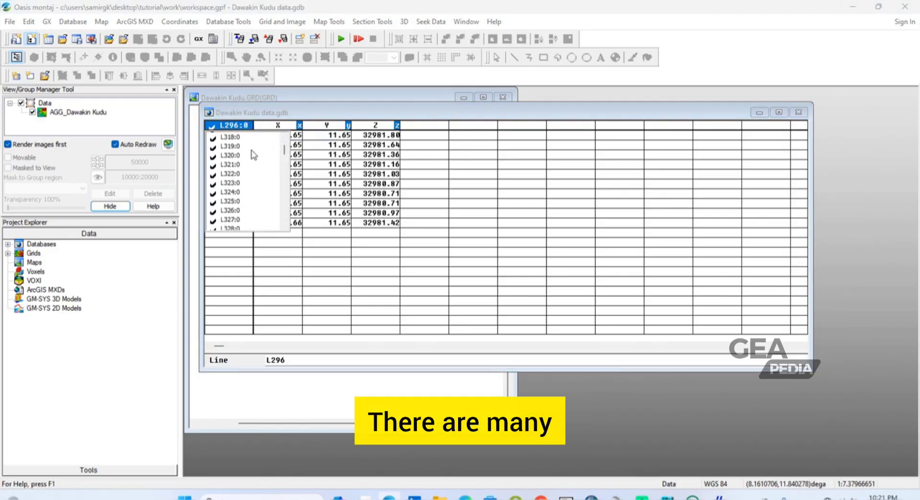
scroll(253, 154, down, 15)
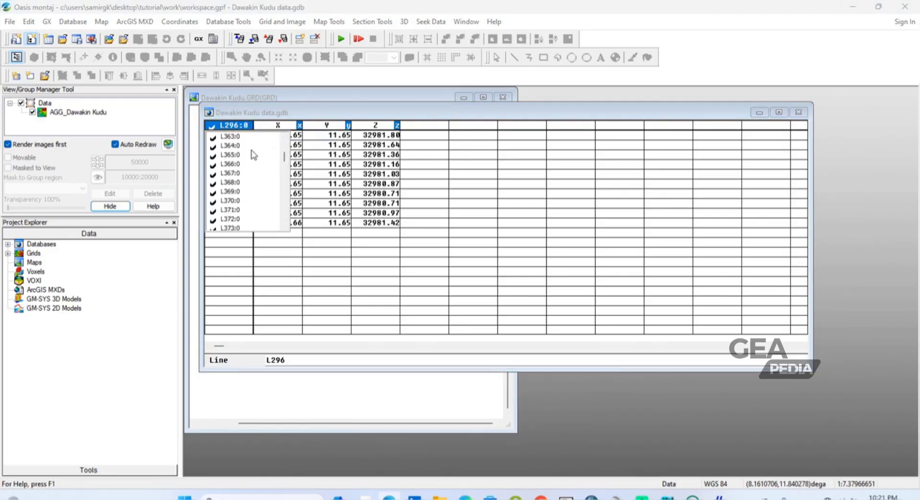
scroll(254, 154, down, 16)
scroll(253, 154, down, 8)
scroll(253, 155, down, 20)
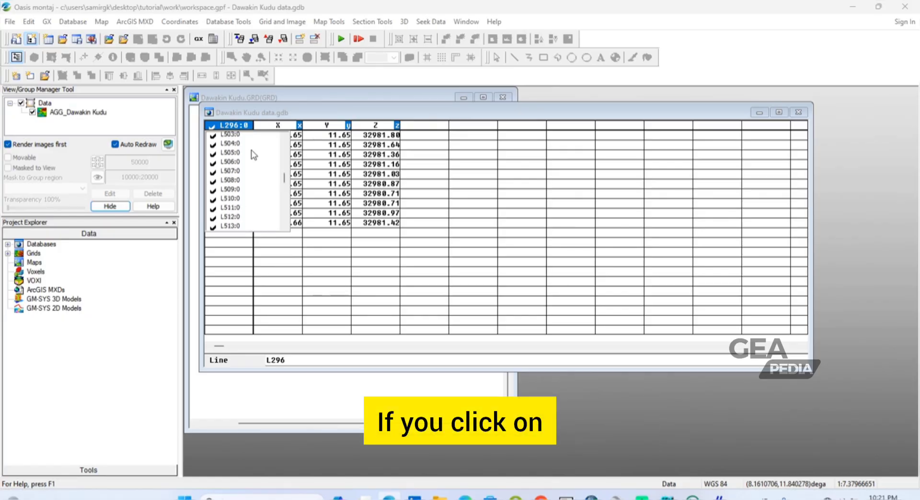
scroll(253, 155, down, 1)
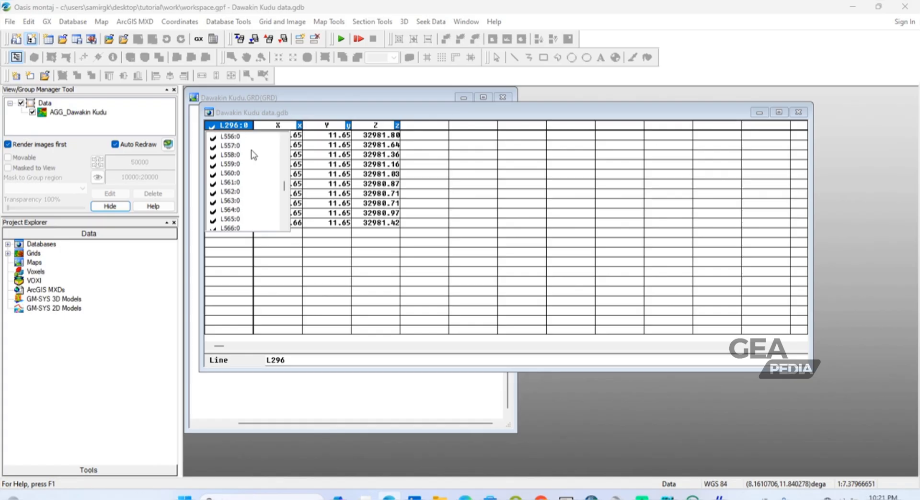
scroll(254, 155, down, 20)
click(233, 201)
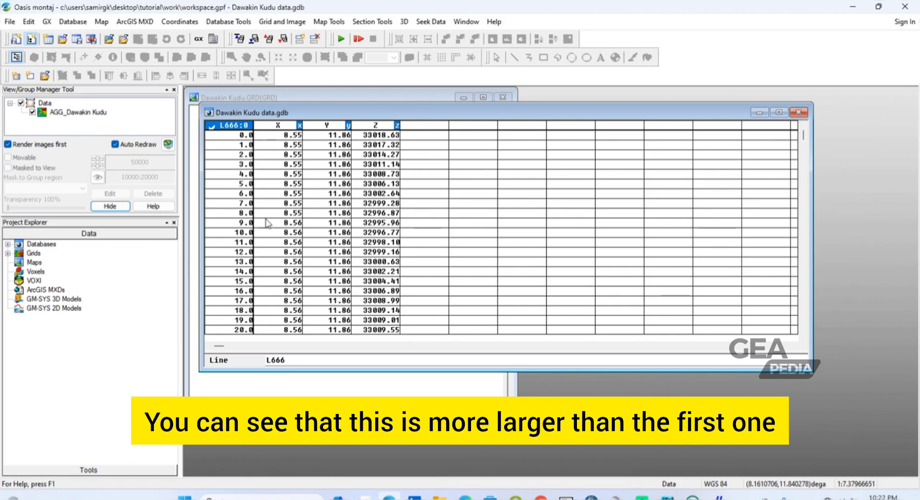
scroll(267, 220, down, 1)
scroll(267, 221, down, 7)
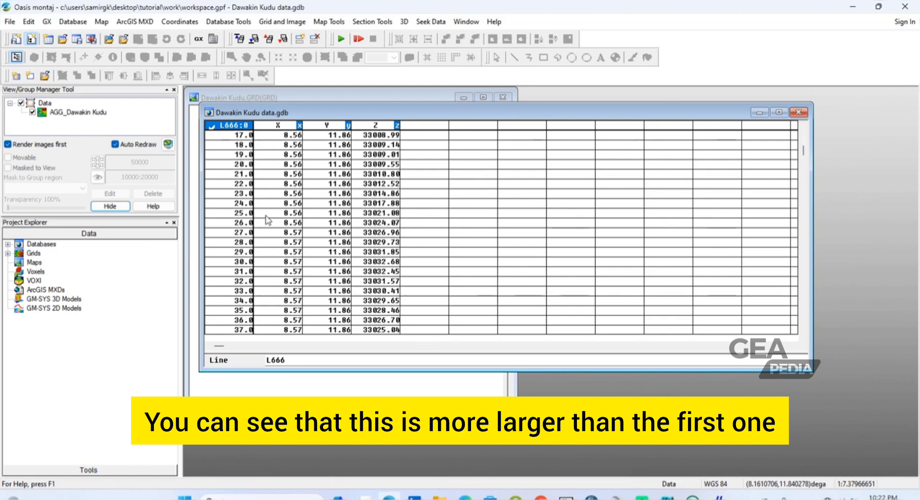
scroll(266, 220, down, 6)
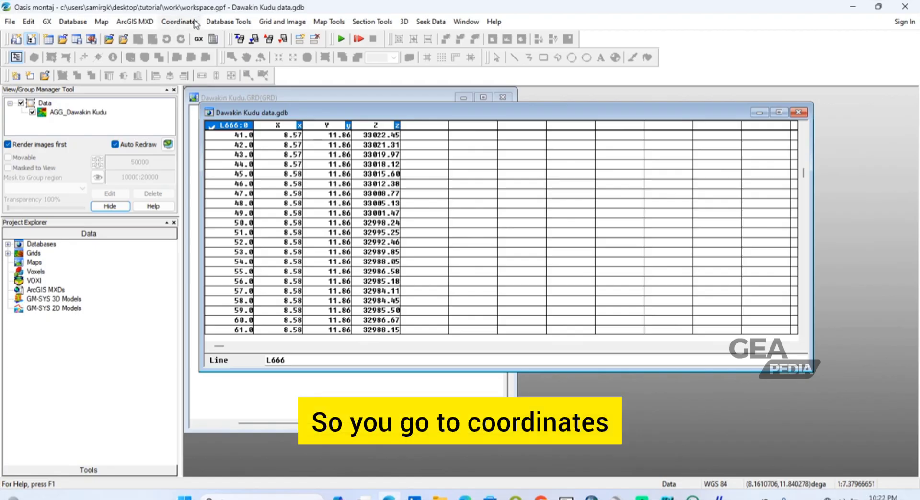
Step: Start a new projected coordinate system from the existing X and Y channels for all lines/groups, keeping them geographic in WGS 84
click(195, 24)
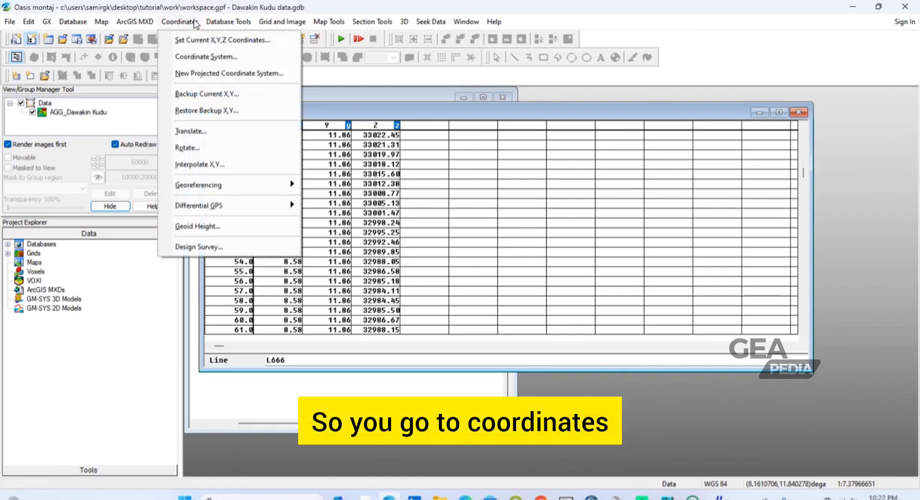
click(211, 77)
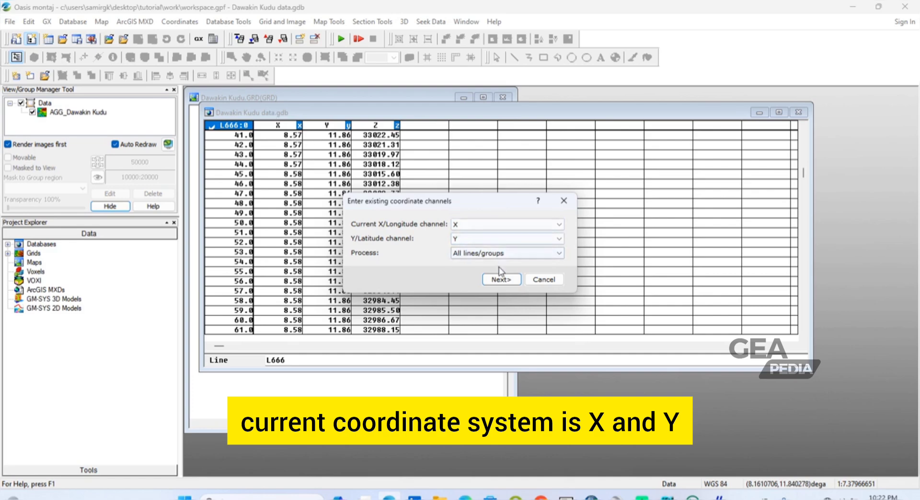
click(502, 280)
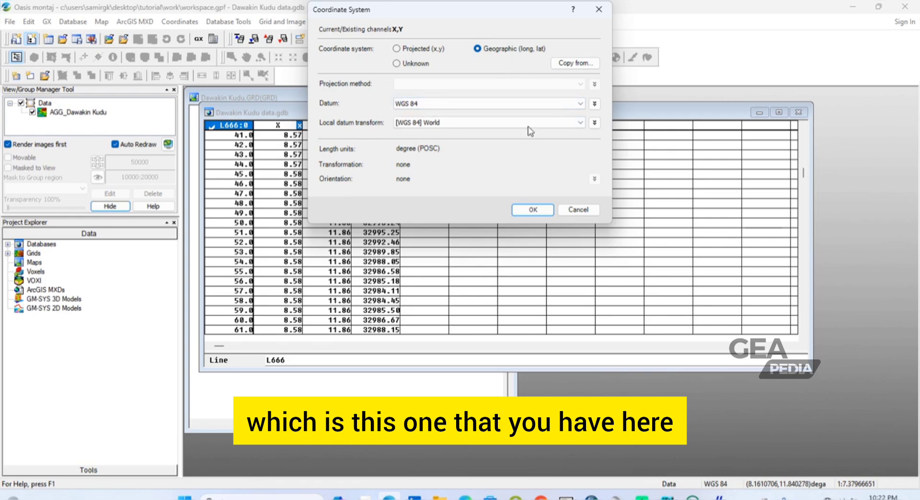
click(533, 210)
click(534, 210)
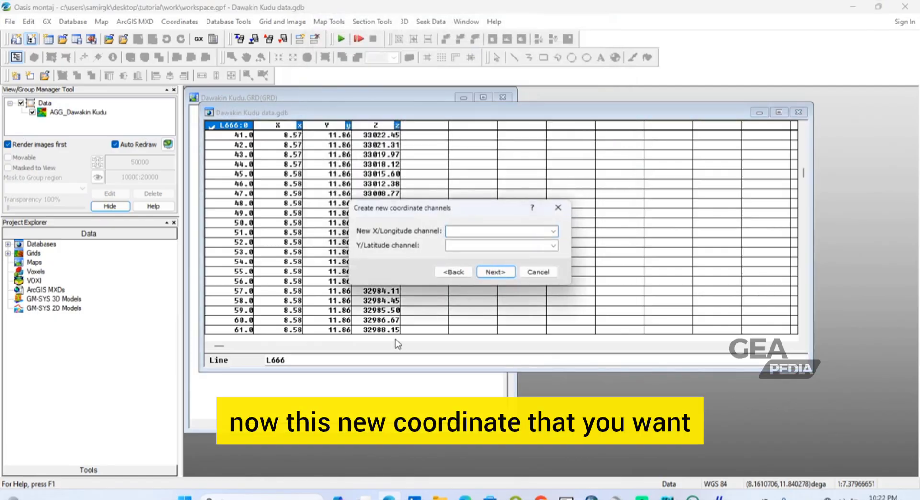
Step: Name the new coordinate channels East for X/Longitude and North for Y/Latitude
click(462, 232)
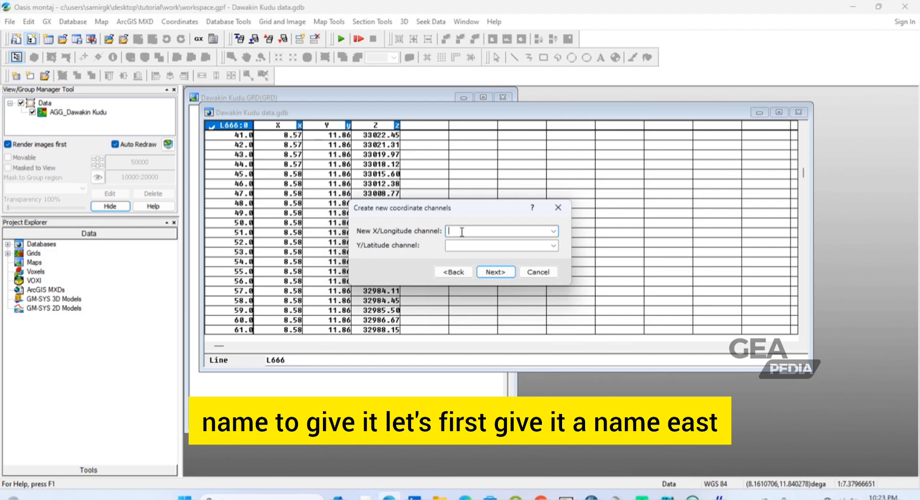
text(East)
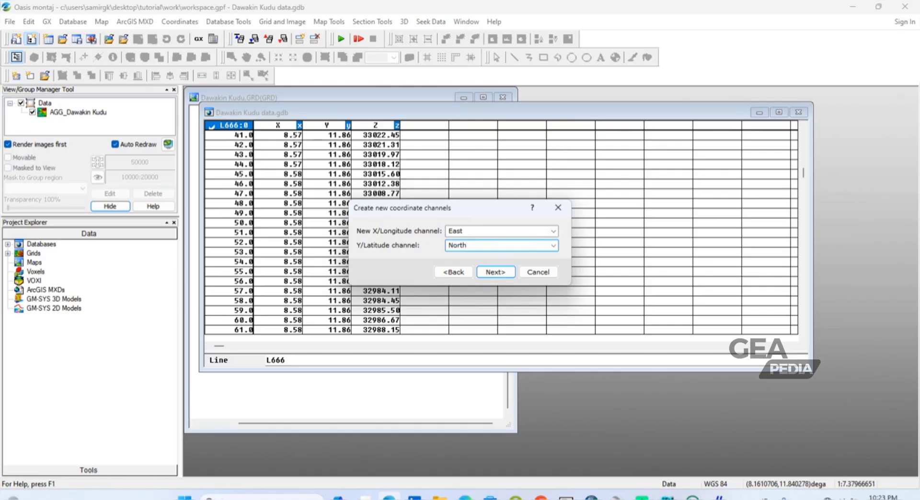
click(496, 271)
click(496, 271)
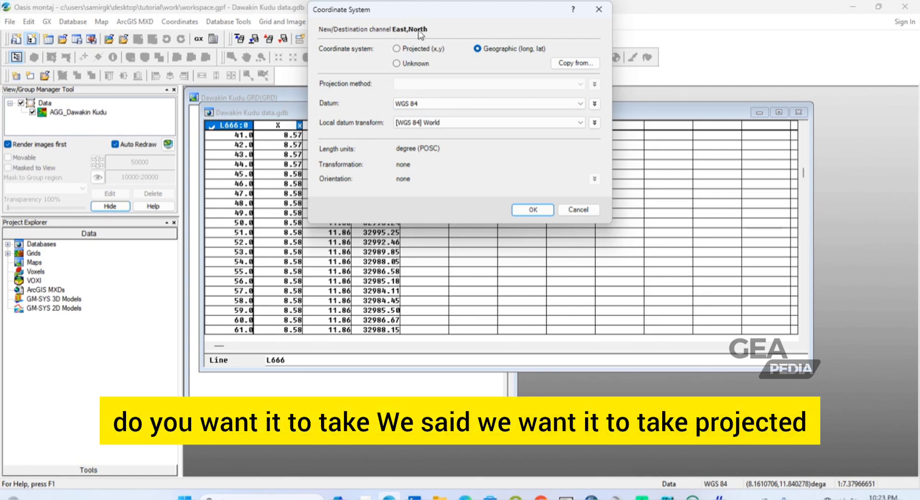
Step: Create the East and North channels in a projected coordinate system with the UTM zone 32N projection and WGS 84 datum
click(396, 50)
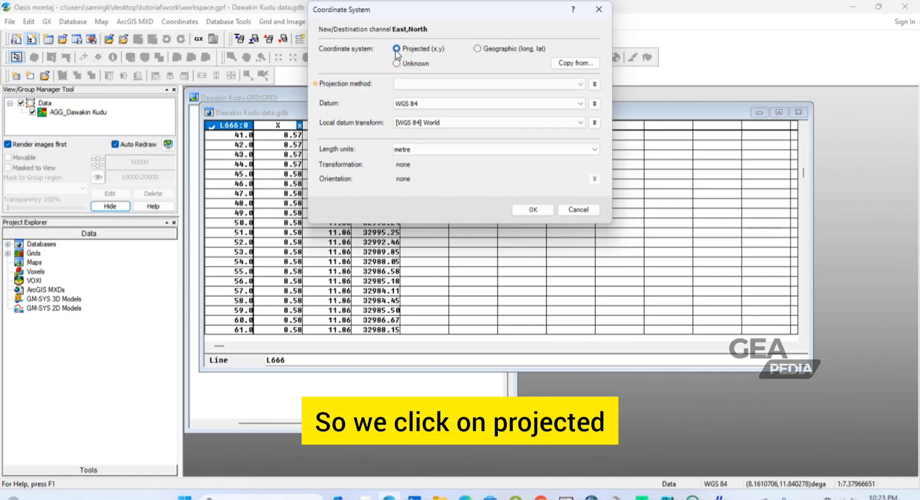
click(467, 83)
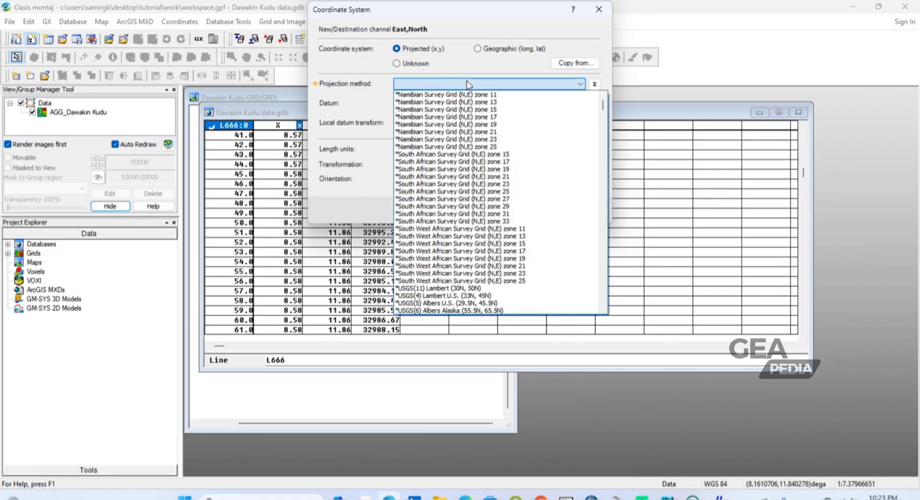
key(u)
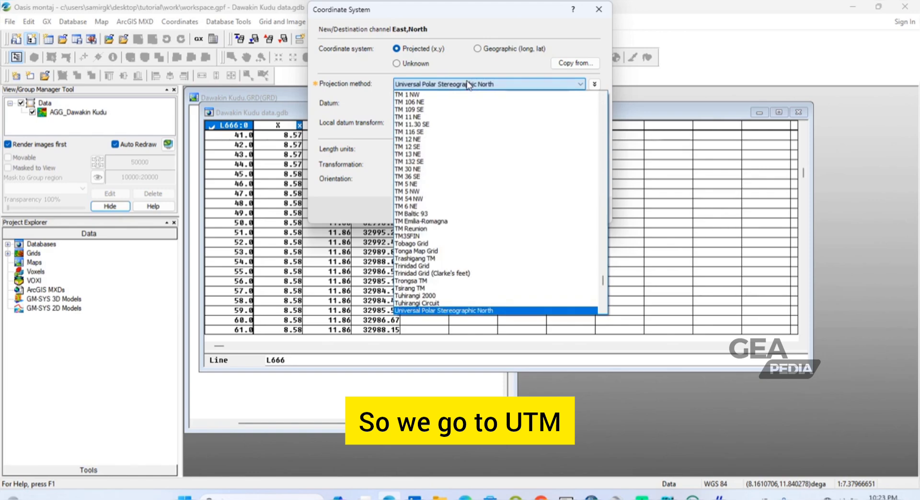
key(u)
key(u)
key(u)
key(u)
key(u)
key(u)
key(u)
key(u)
key(u)
key(u)
key(u)
key(u)
key(u)
key(u)
key(u)
key(u)
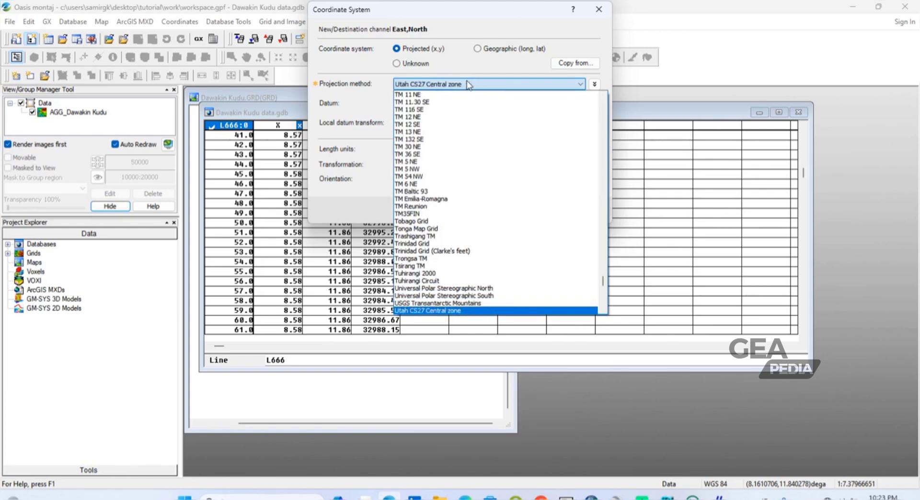
key(u)
key(u)
key(u)
key(u)
key(u)
key(u)
key(u)
key(u)
key(u)
key(u)
key(u)
key(u)
key(u)
key(u)
key(u)
key(u)
key(u)
key(u)
key(u)
key(u)
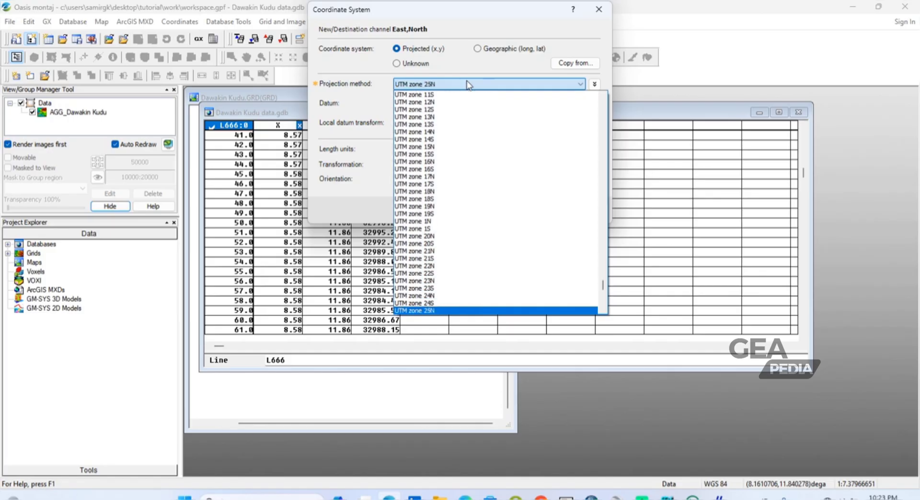
key(u)
key(u)
key(u)
key(u)
key(u)
key(u)
key(u)
key(u)
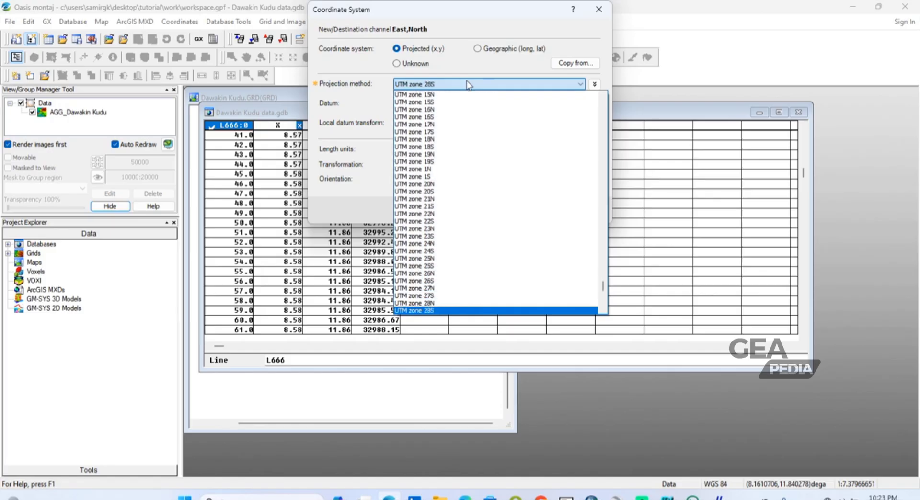
key(u)
key(u)
key(u)
key(u)
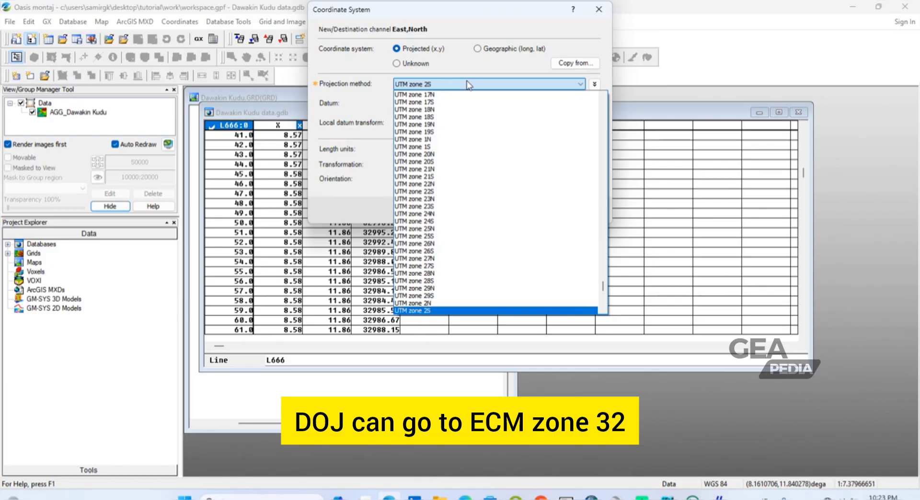
key(u)
key(u)
key(u)
key(u)
key(u)
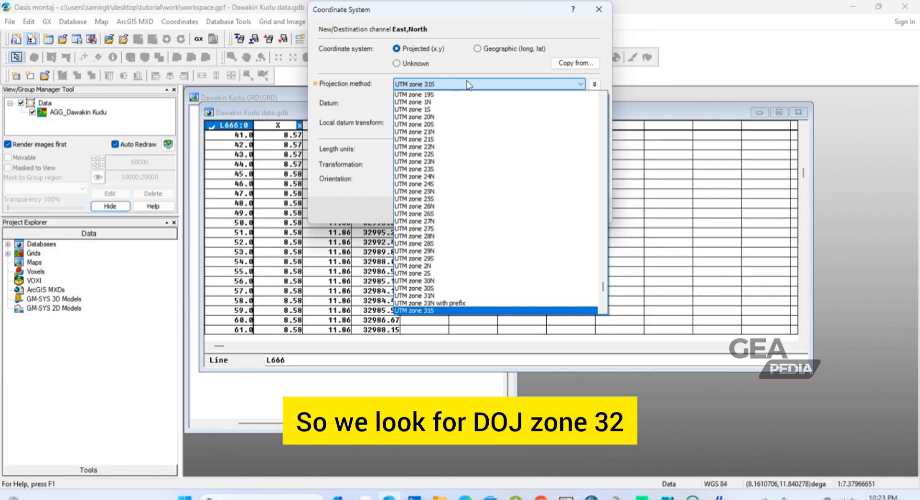
key(u)
key(u)
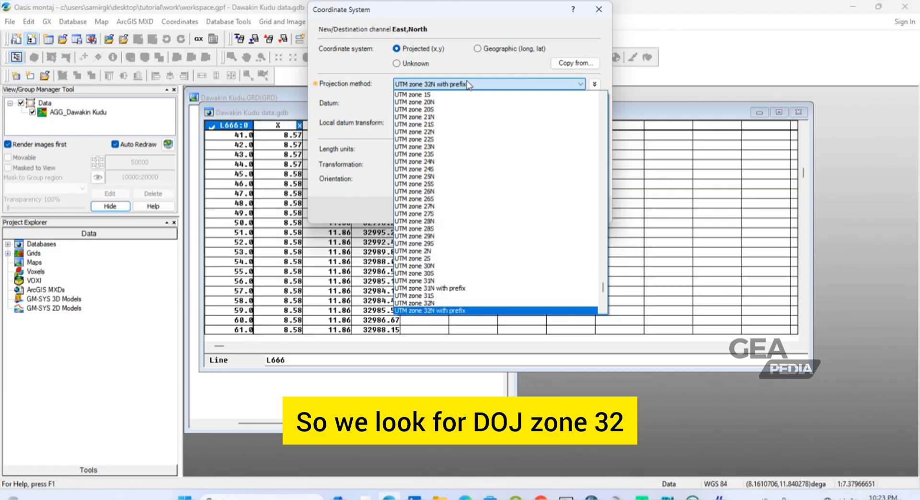
click(427, 304)
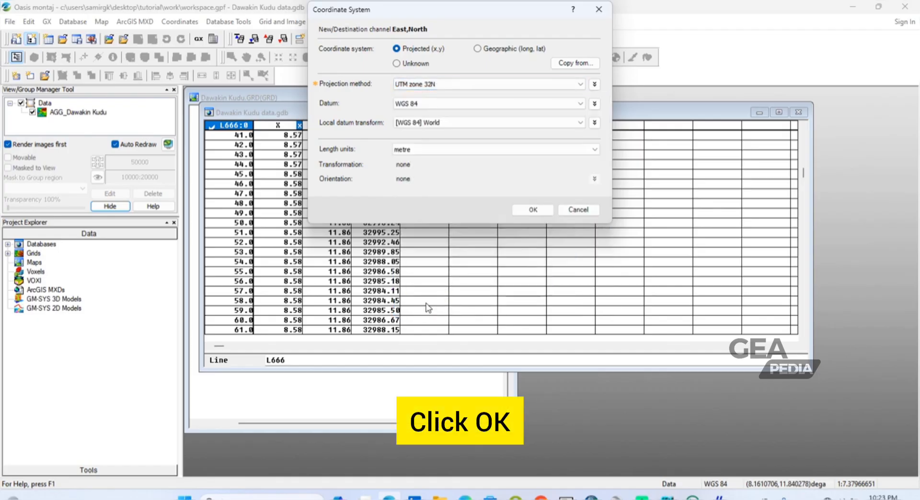
click(537, 212)
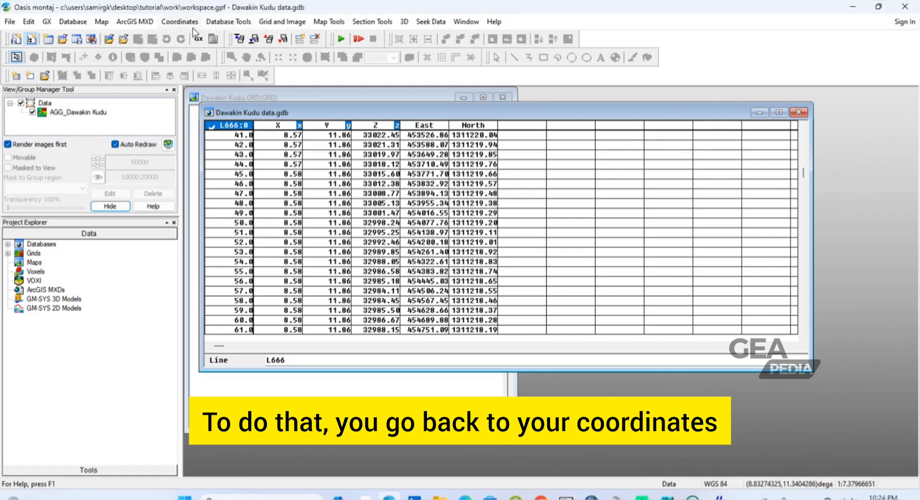
Step: Set the database's current X and Y to the East and North channels, keeping the UTM zone 32N projection and WGS 84 datum
click(180, 21)
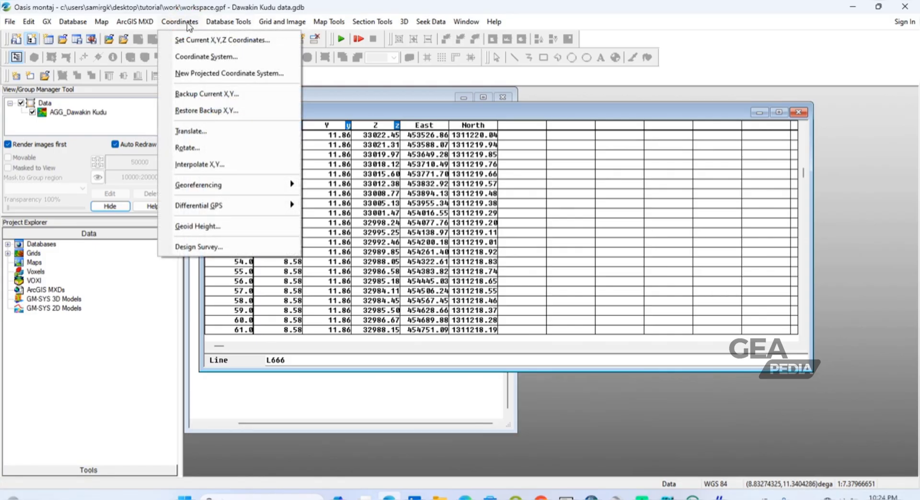
click(194, 57)
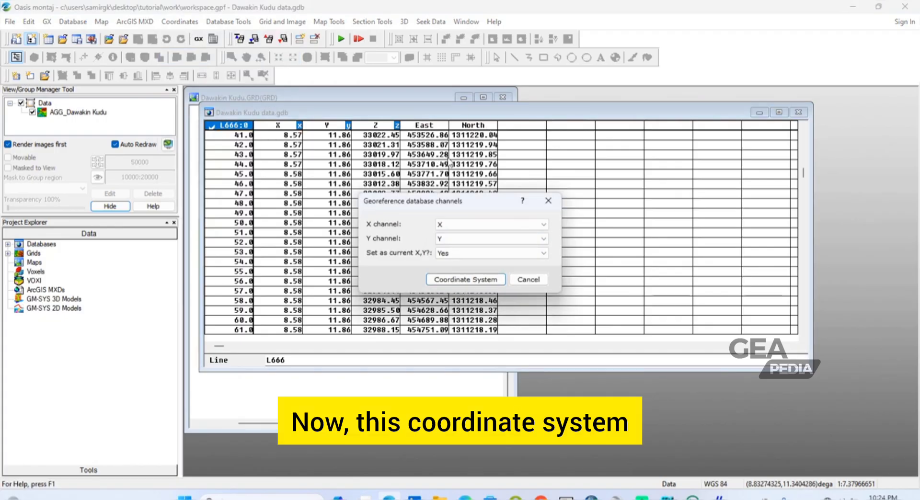
click(462, 223)
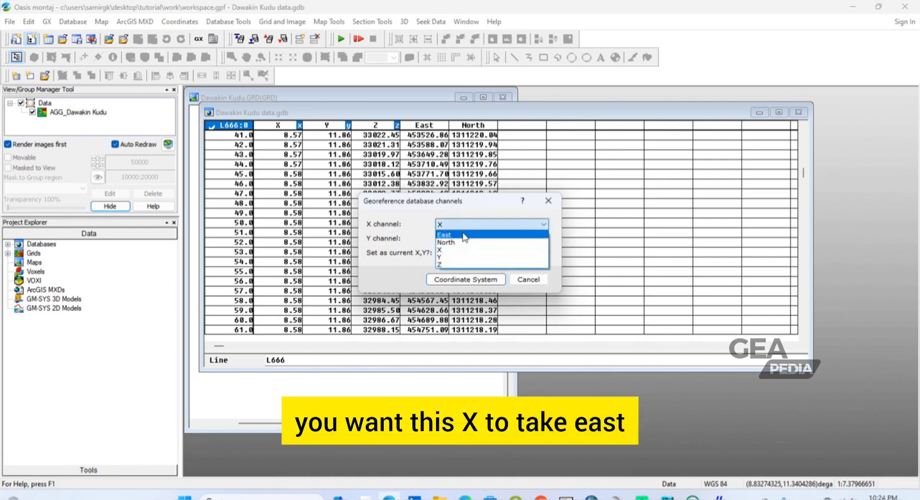
click(462, 234)
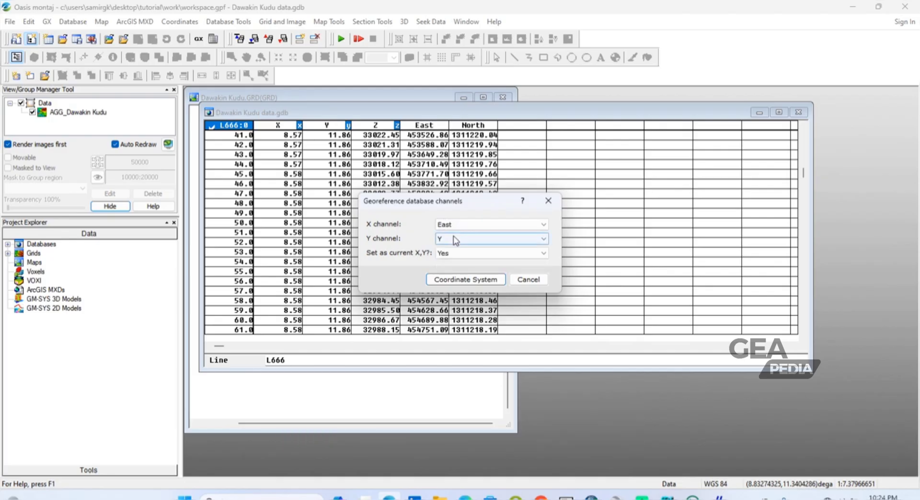
click(456, 242)
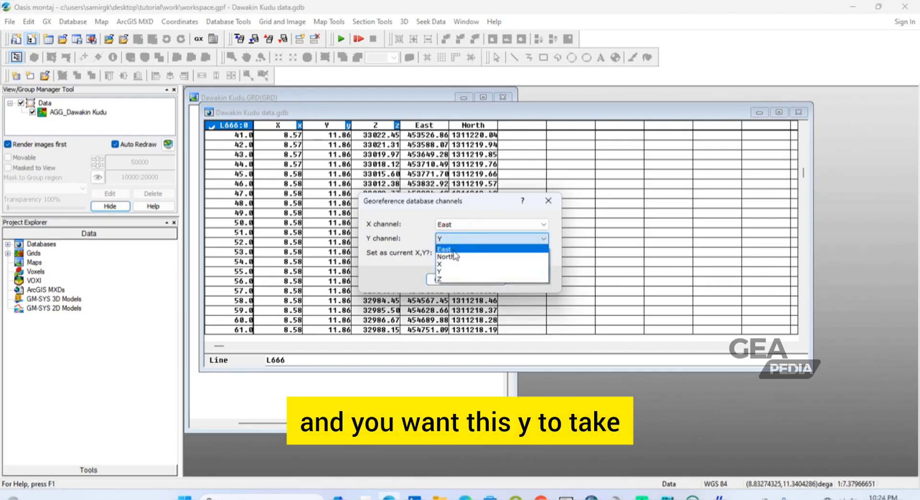
click(456, 257)
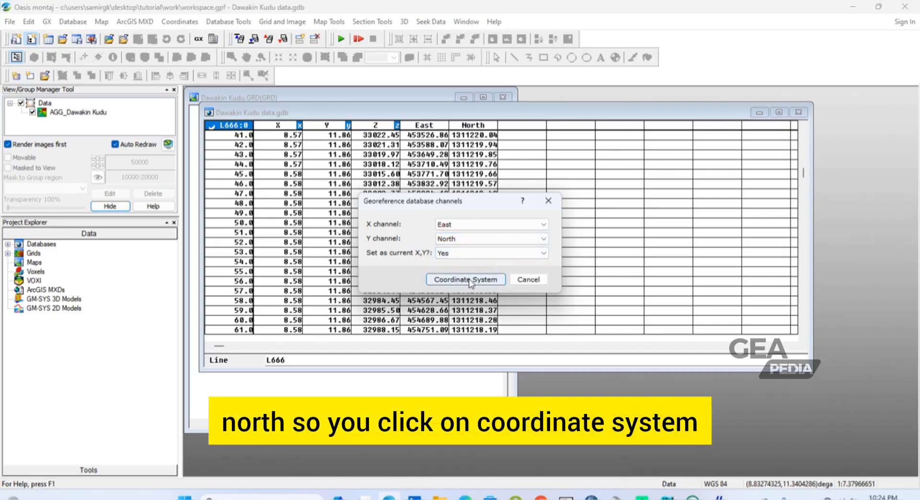
click(466, 280)
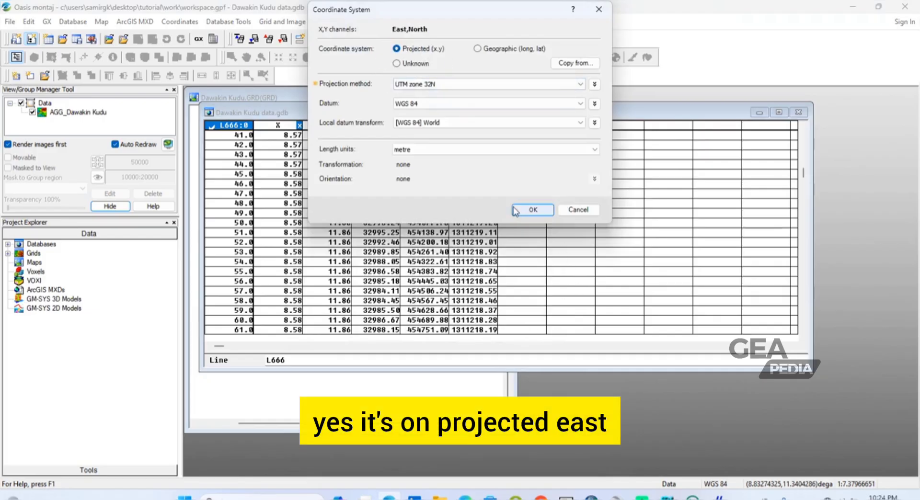
click(542, 211)
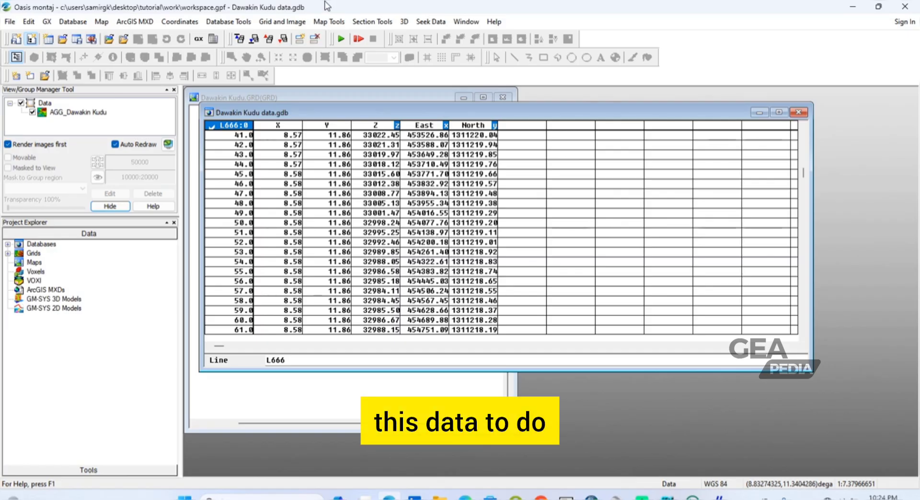
Step: Start a Minimum Curvature gridding of the database with Z as the channel to grid
click(278, 24)
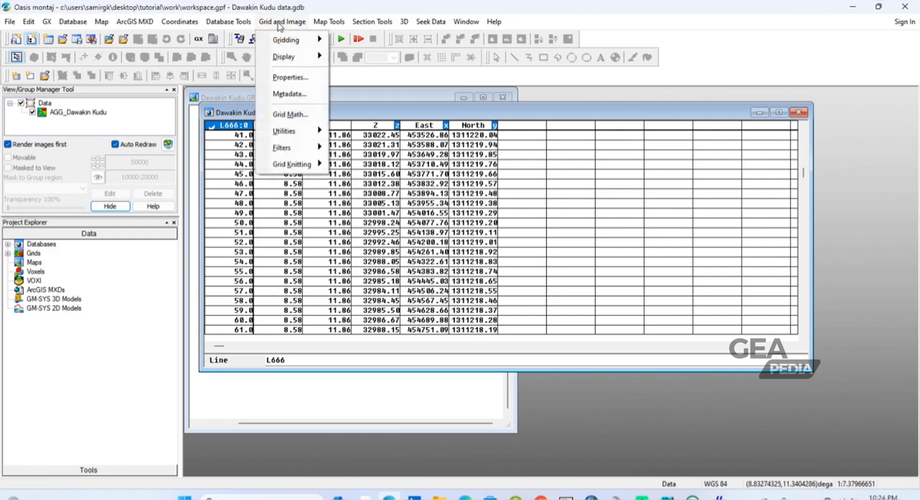
mouse_move(292, 43)
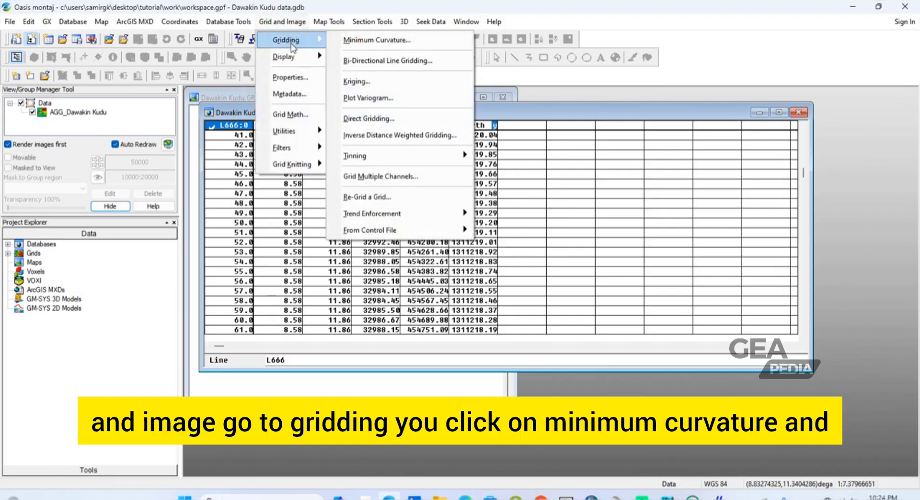
click(352, 43)
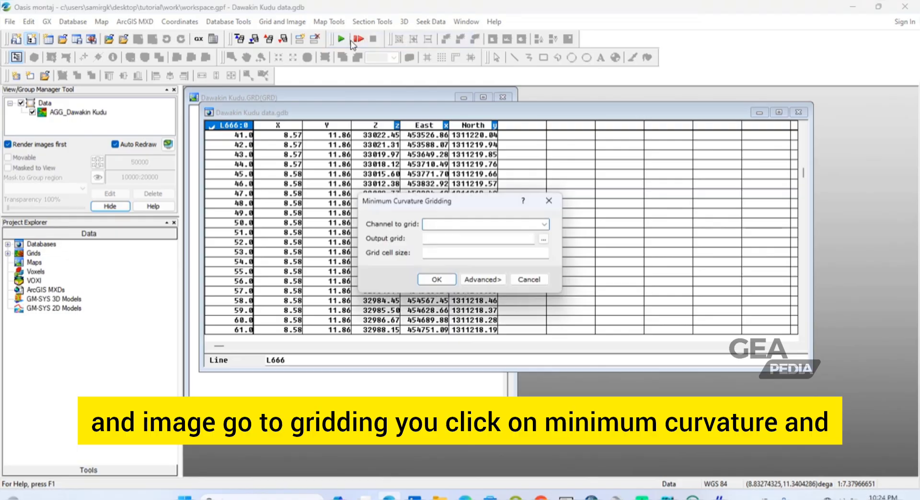
click(545, 225)
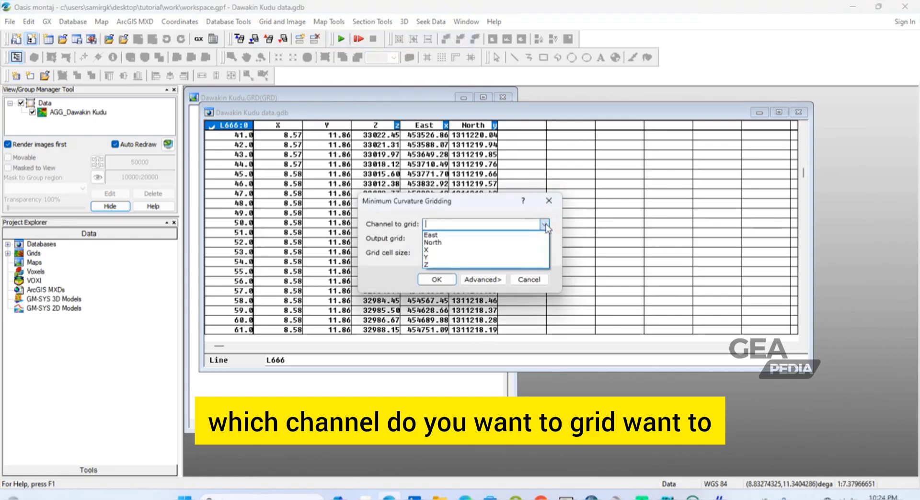
click(530, 265)
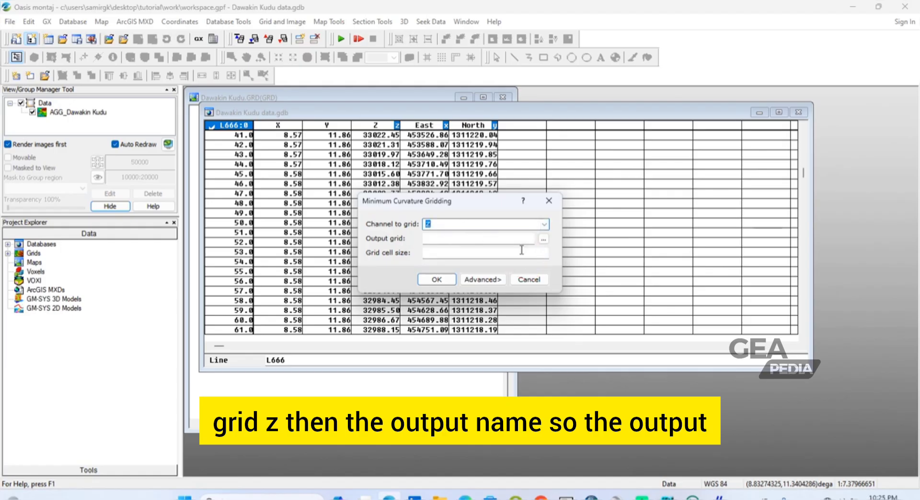
Step: Set the output grid to Dawakin Kudu Projected.grd in the tutorial's maps folder and run the gridding with the cell size left blank
click(544, 240)
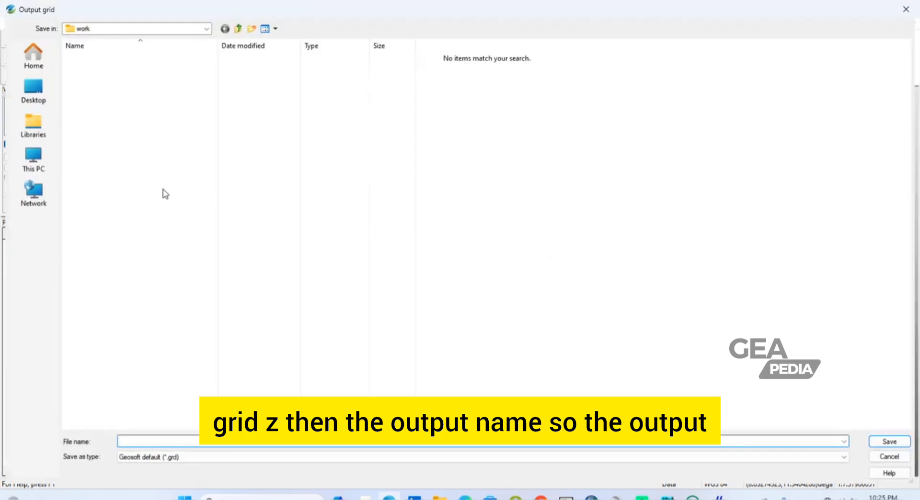
click(206, 29)
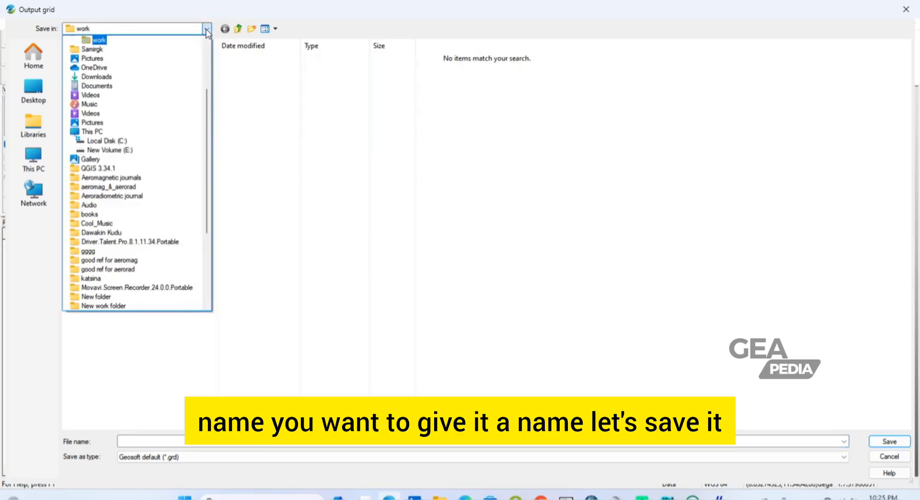
scroll(206, 30, up, 1)
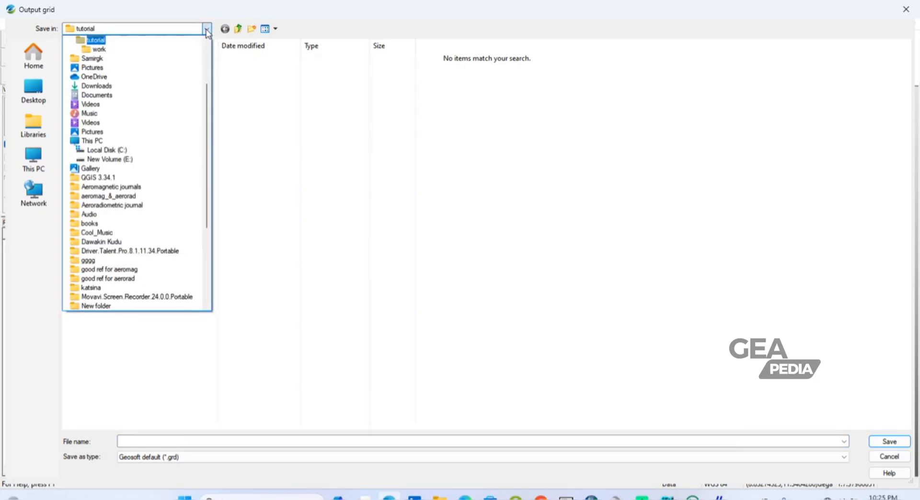
click(81, 41)
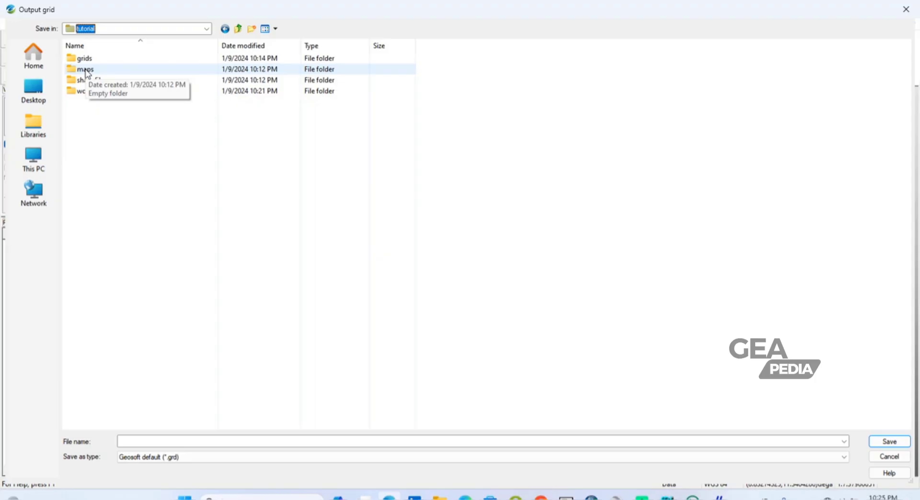
click(85, 69)
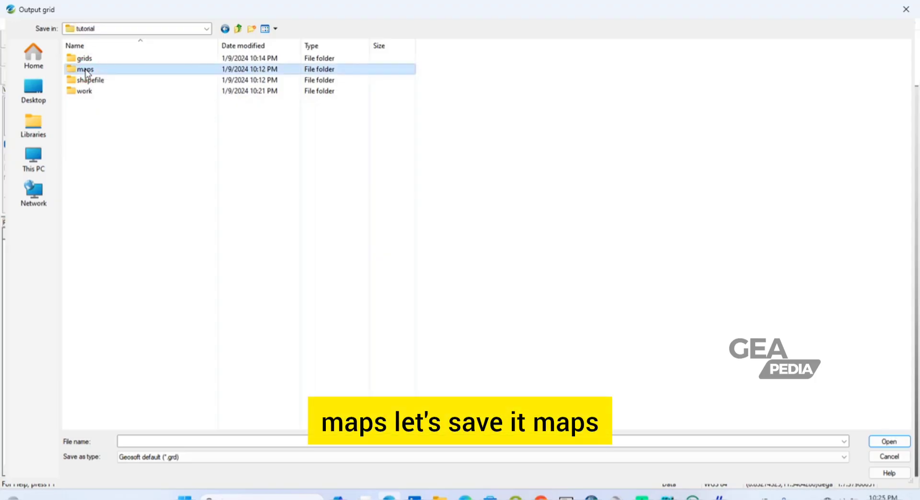
click(86, 70)
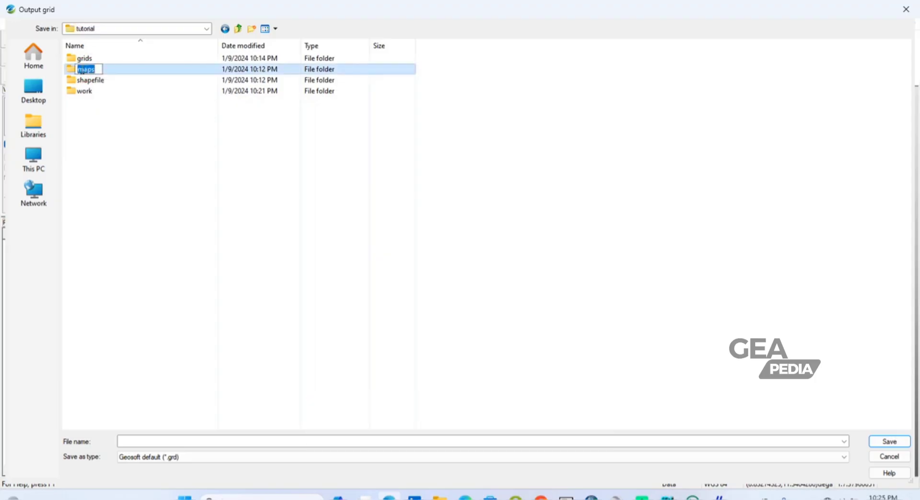
click(70, 71)
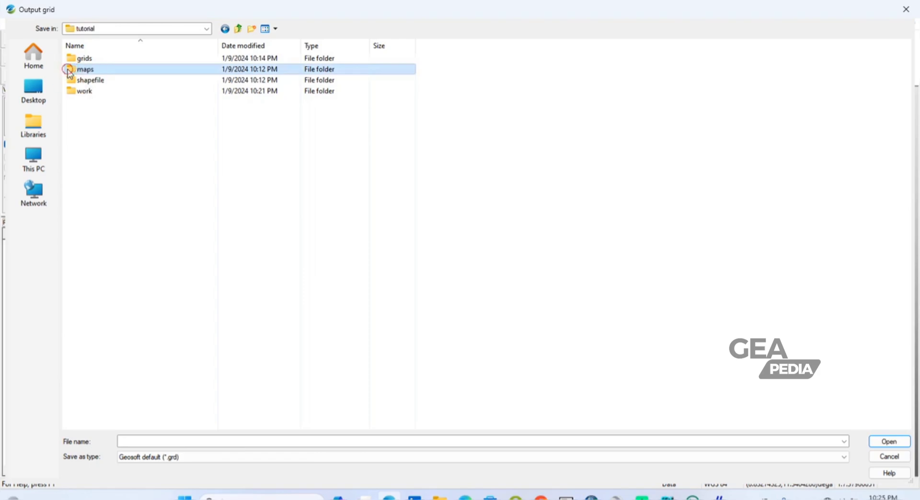
double_click(70, 72)
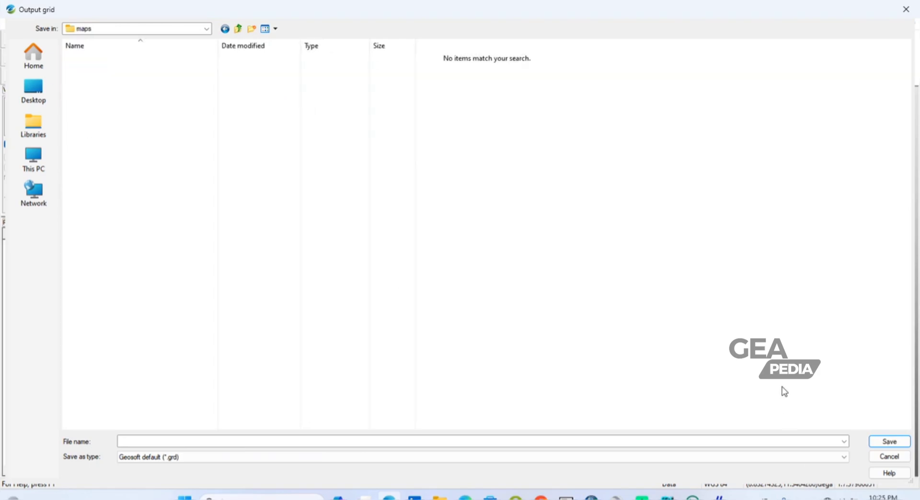
click(221, 441)
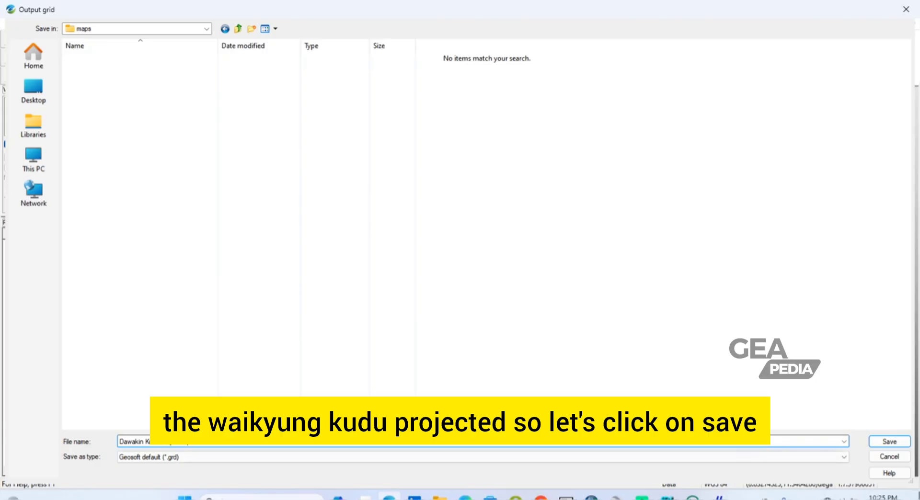
click(888, 442)
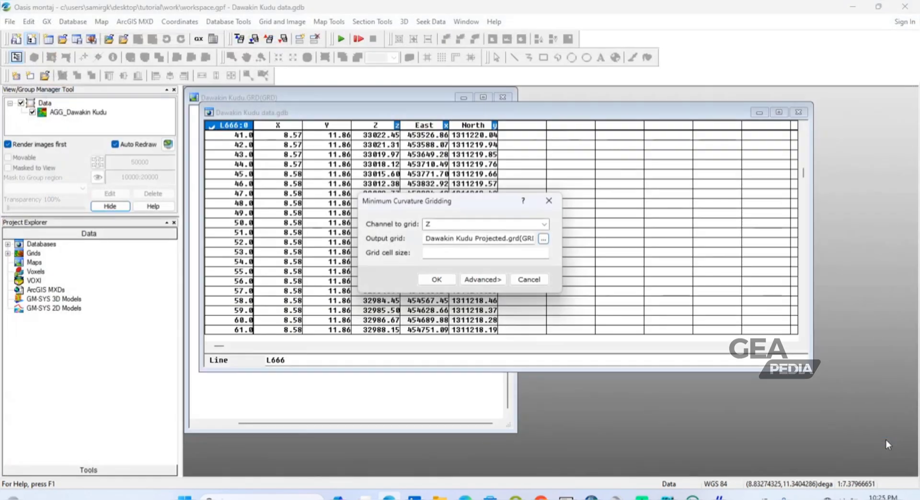
click(434, 283)
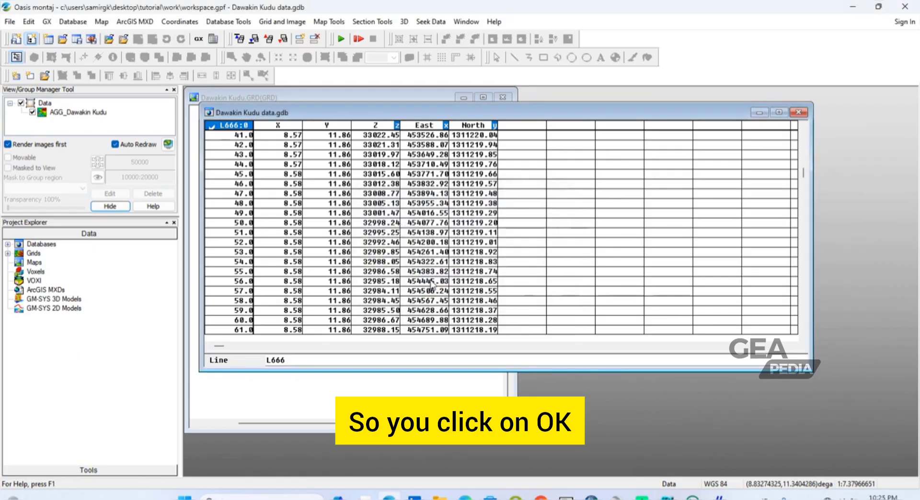